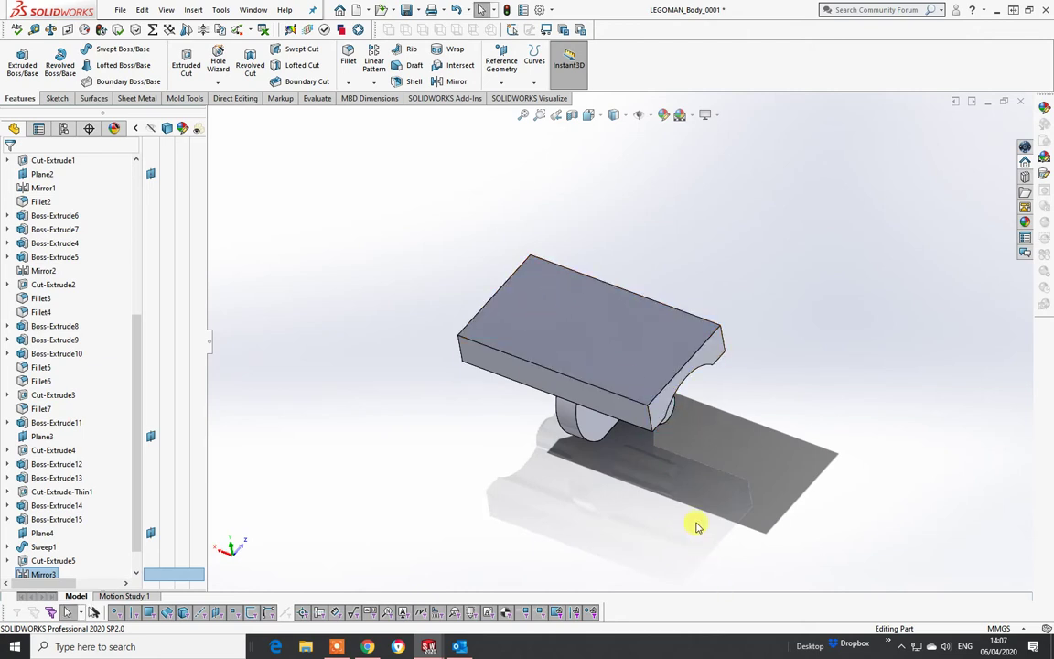
Step: Orient the view normal to the block's large flat rectangular face
left_click(562, 318)
key("space")
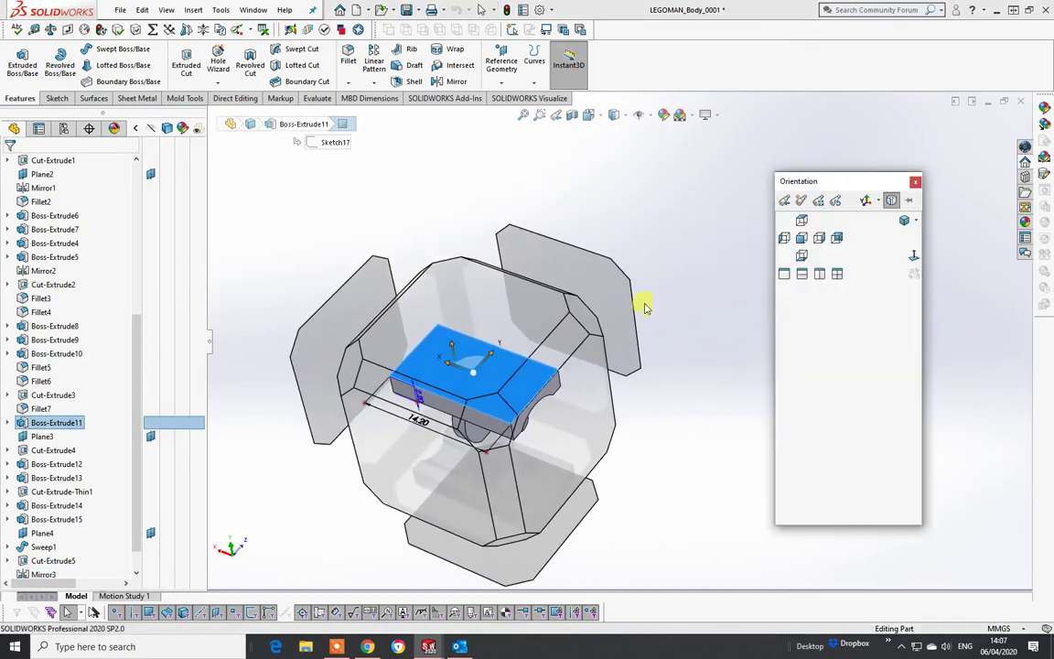
key("ctrl+8")
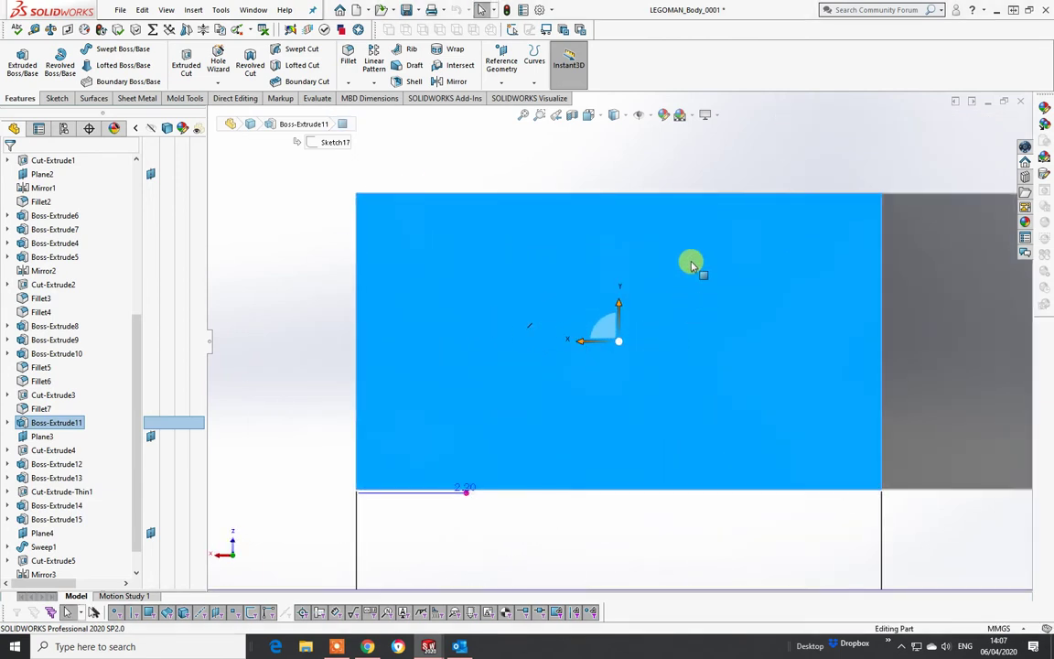
left_click(681, 164)
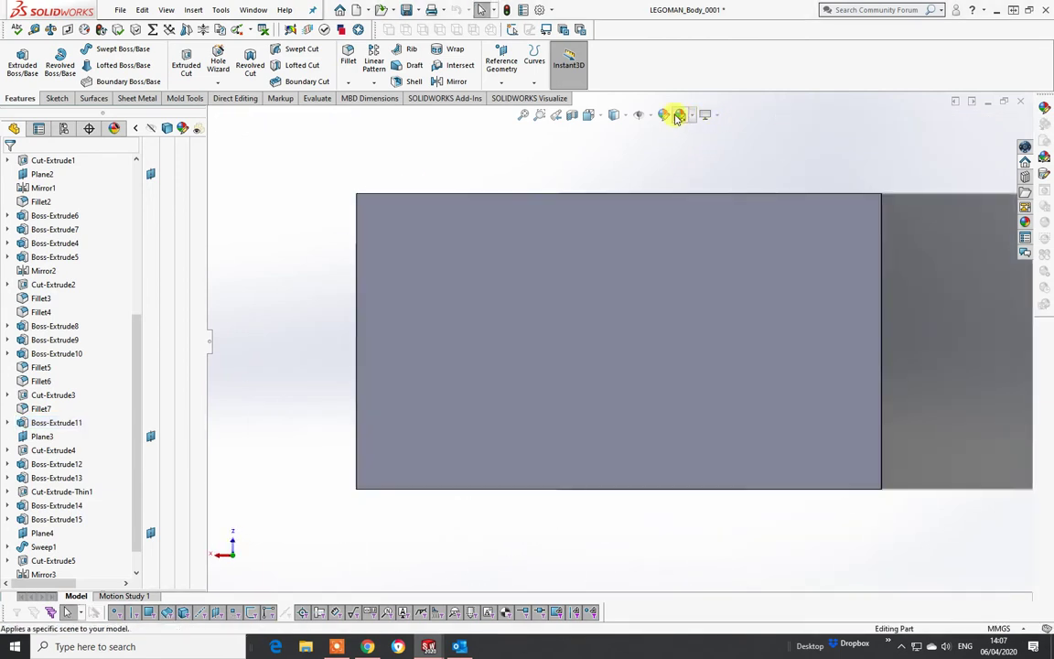
Step: Turn off RealView Graphics and Shadows In Shaded Mode for the model display
left_click(713, 116)
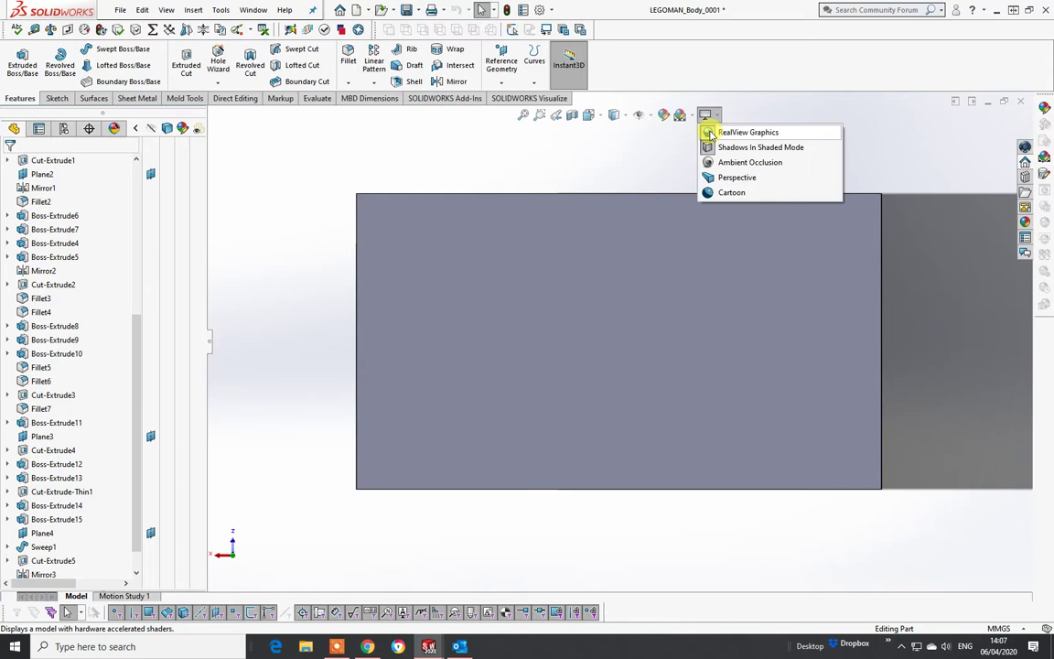
left_click(716, 128)
left_click(716, 117)
left_click(711, 149)
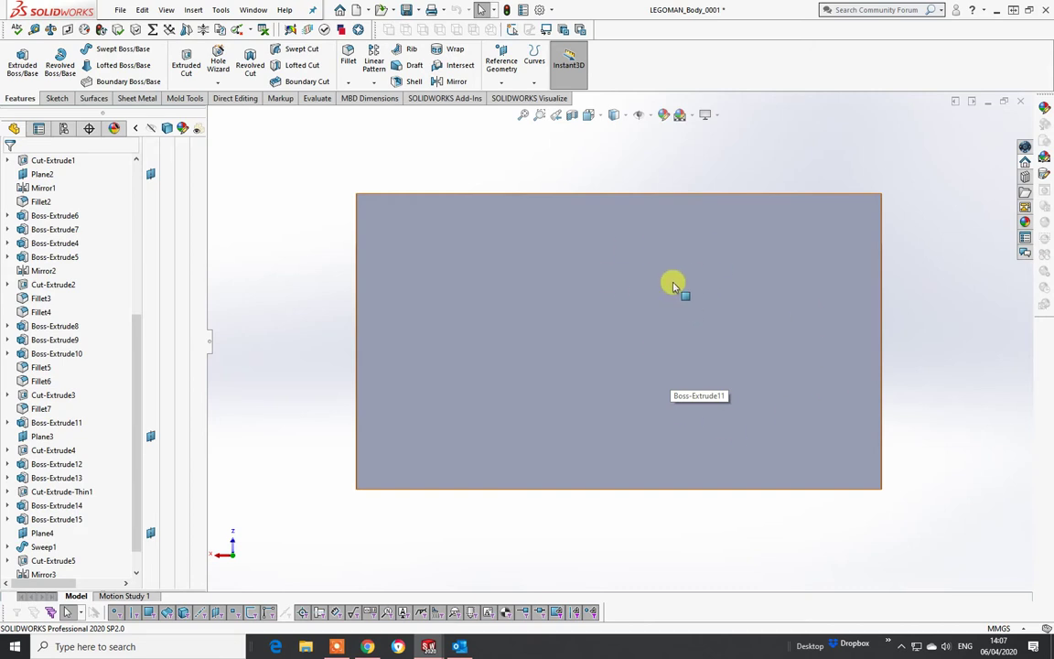
Step: Start a sketch on the rectangular face and draw a vertical centerline between the midpoints of its two long edges
left_click(57, 98)
left_click(584, 357)
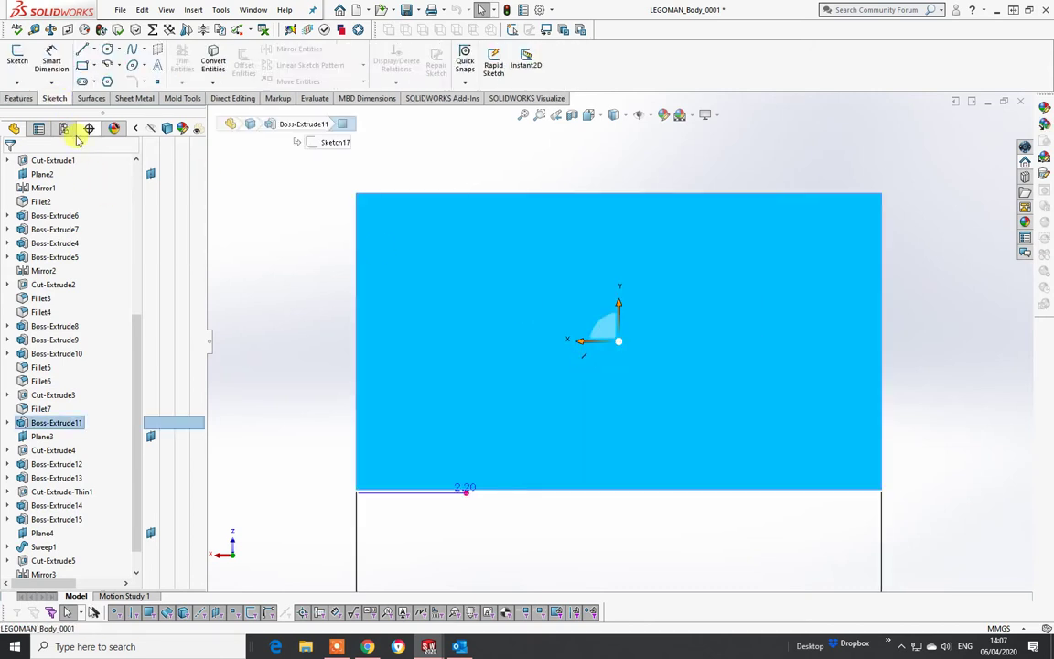
left_click(16, 59)
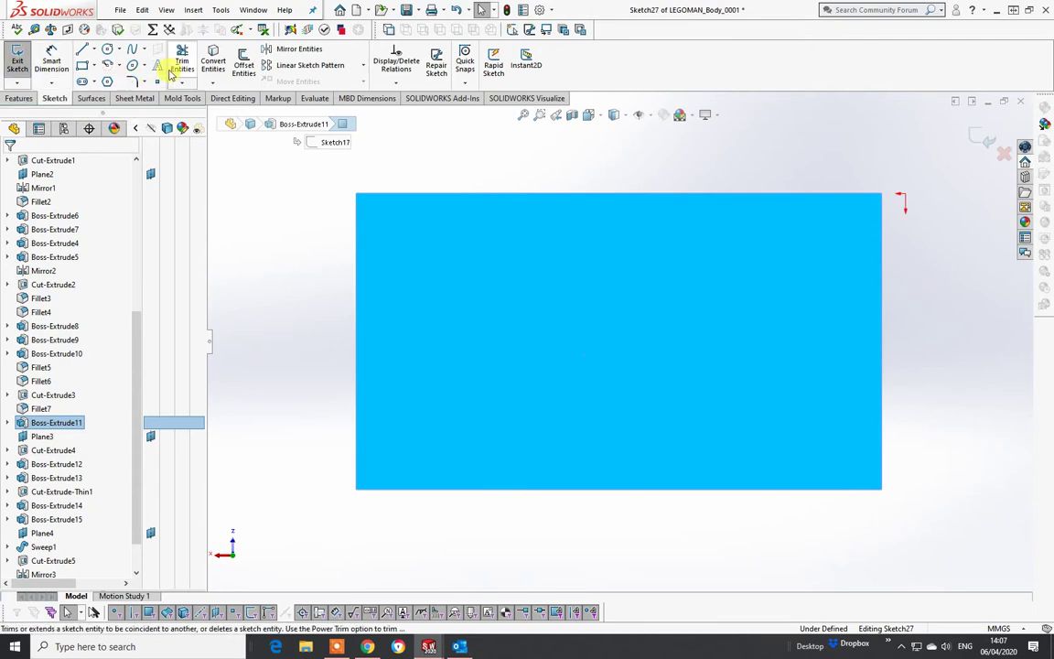
left_click(95, 52)
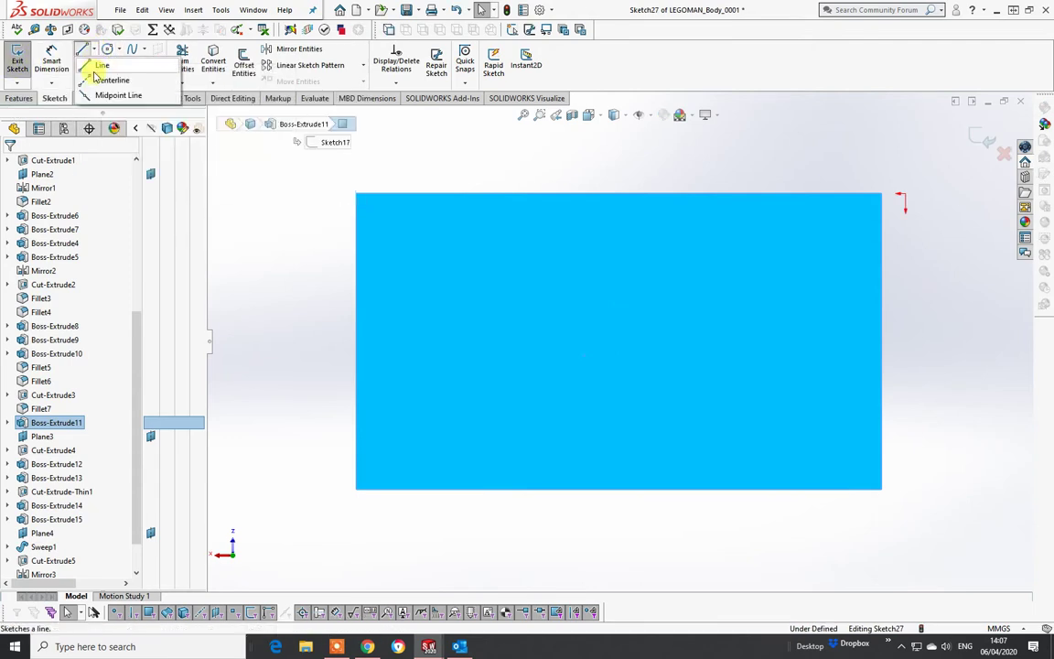
left_click(112, 80)
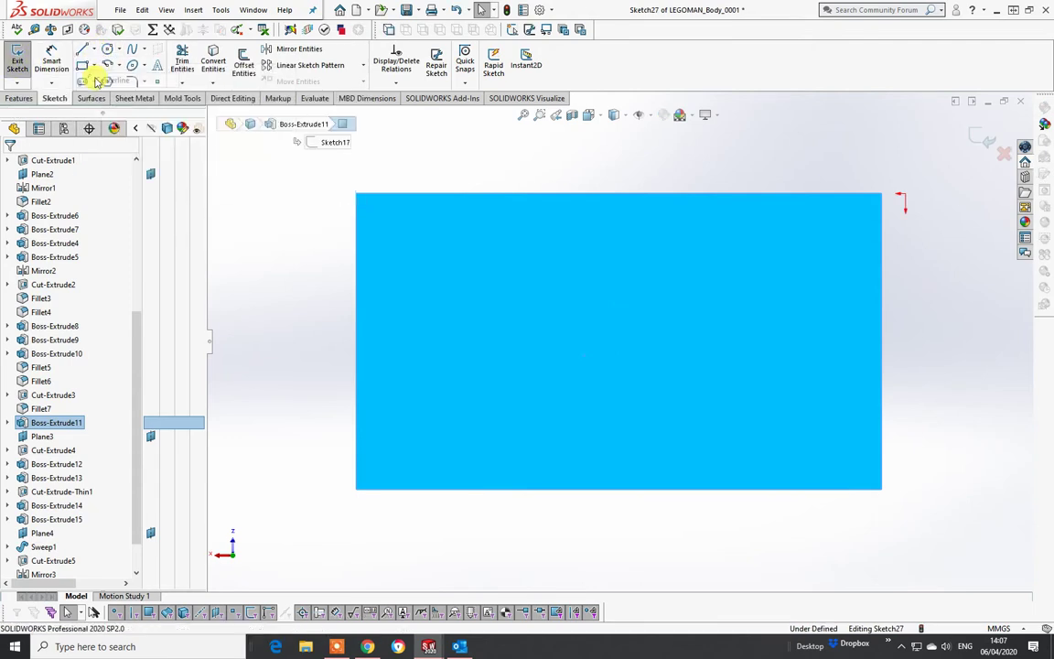
left_click(618, 194)
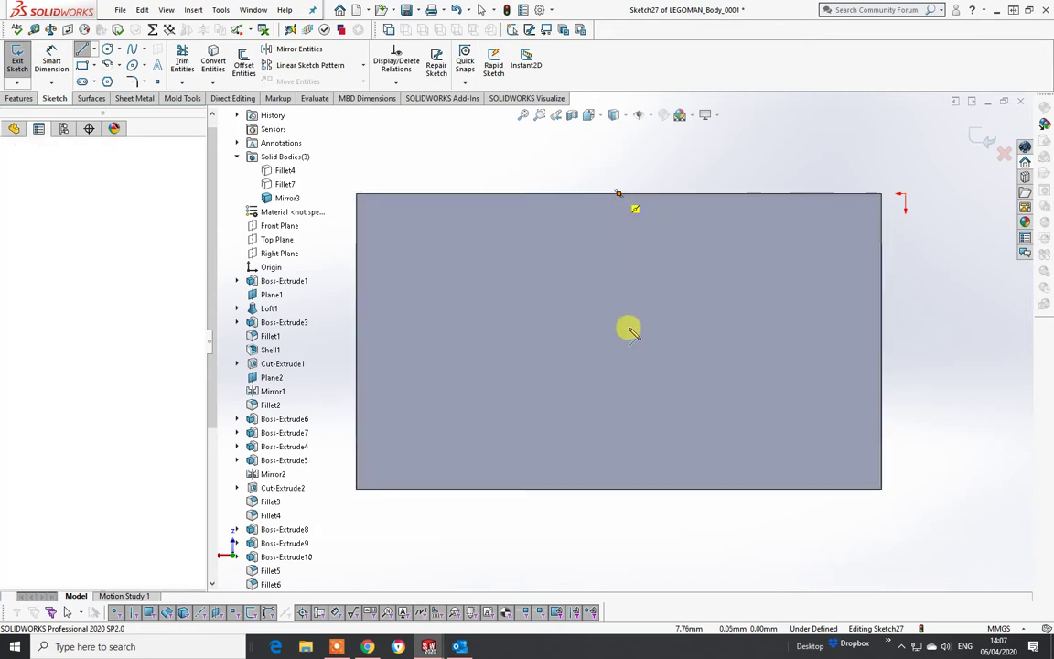
left_click(619, 489)
right_click(619, 490)
left_click(648, 499)
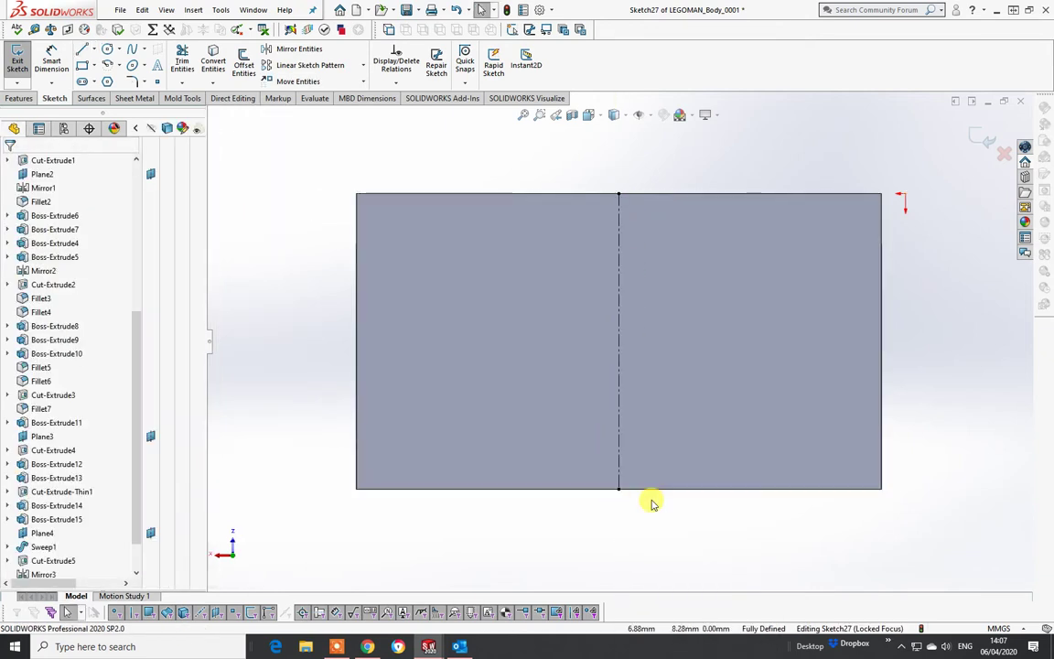
Step: Draw a horizontal line across the face between the midpoints of its two short edges
left_click(81, 51)
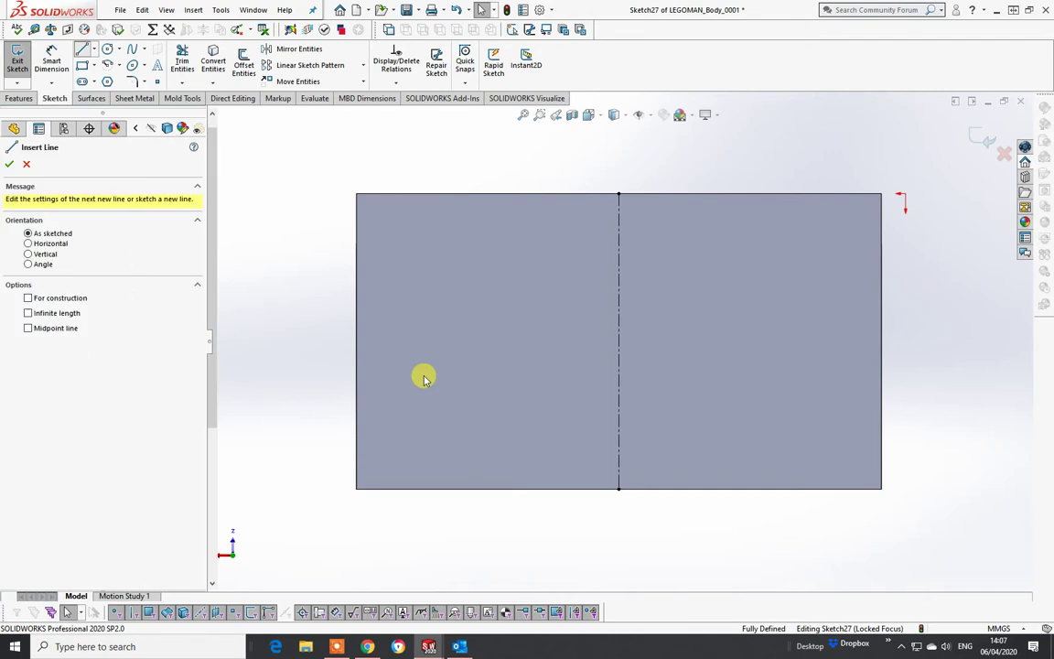
left_click(357, 342)
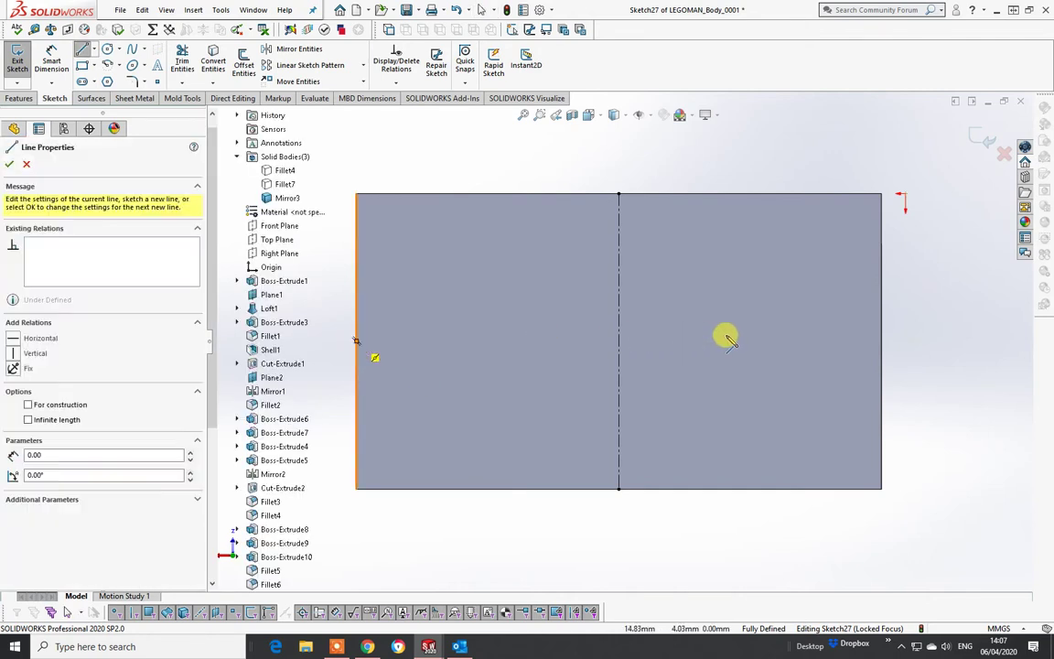
left_click(883, 341)
right_click(884, 342)
left_click(902, 346)
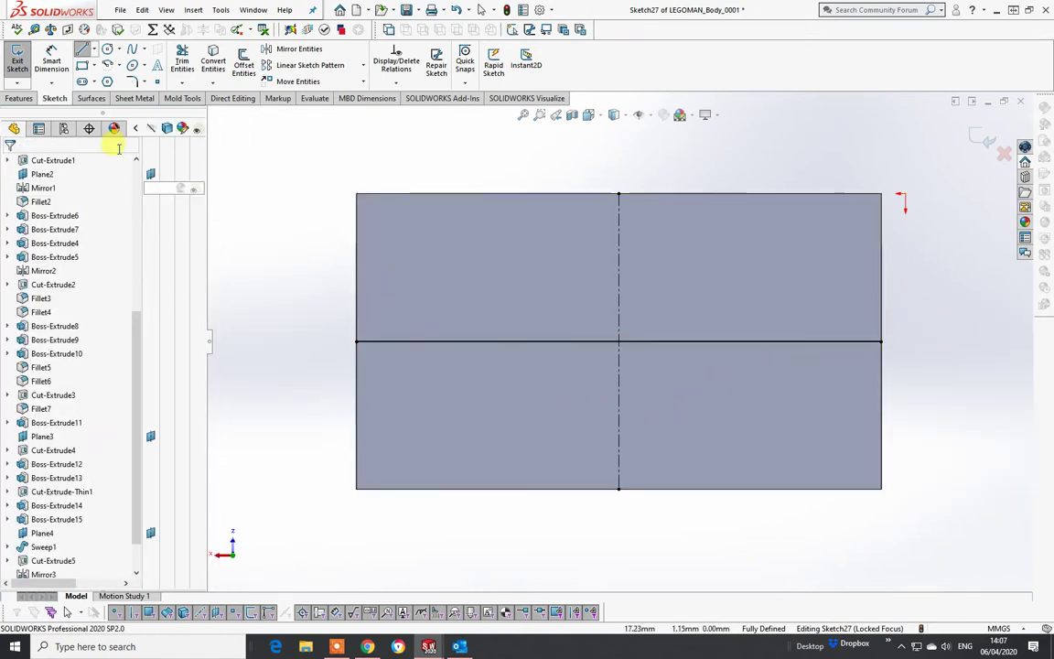
Step: Trim away the horizontal line's left half and convert the remaining right half to construction geometry
left_click(182, 62)
left_click_drag(532, 286, 513, 372)
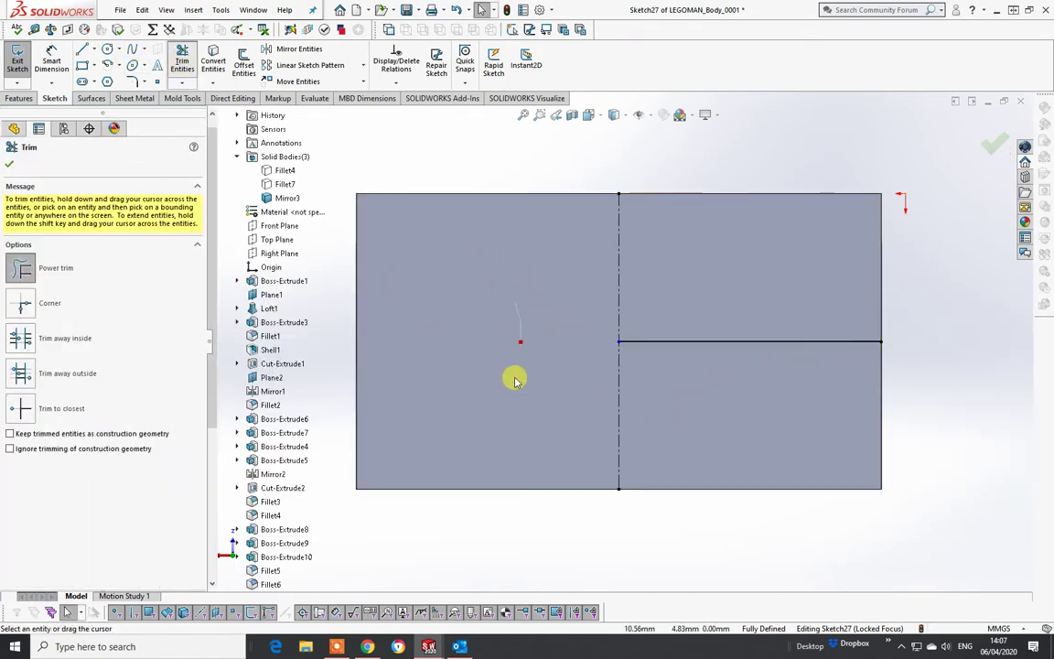
left_click(745, 344)
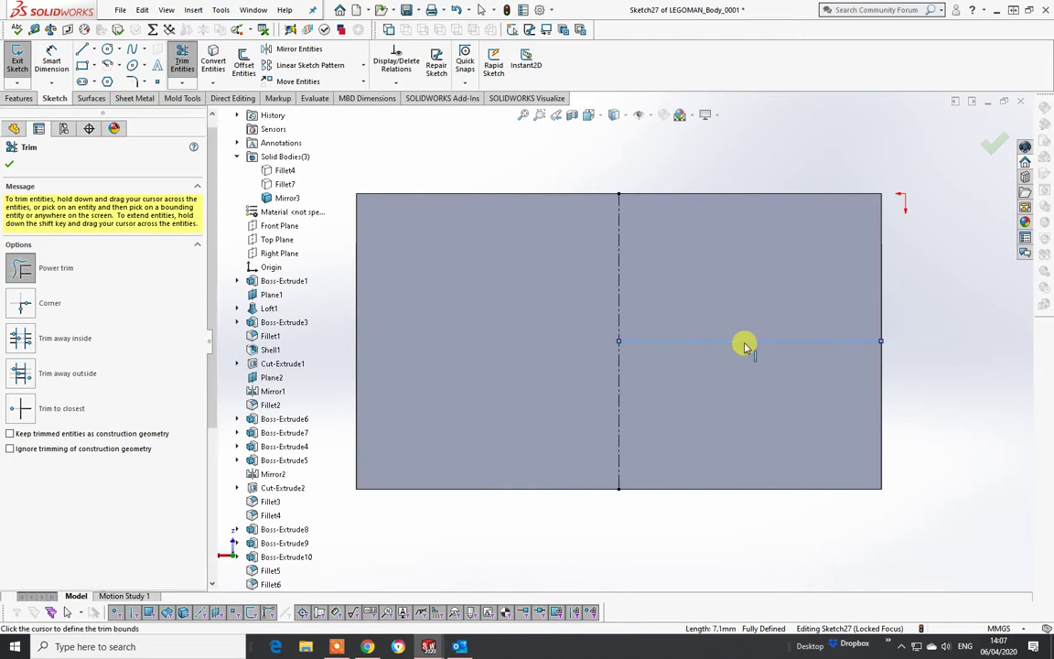
key("Escape")
left_click(745, 344)
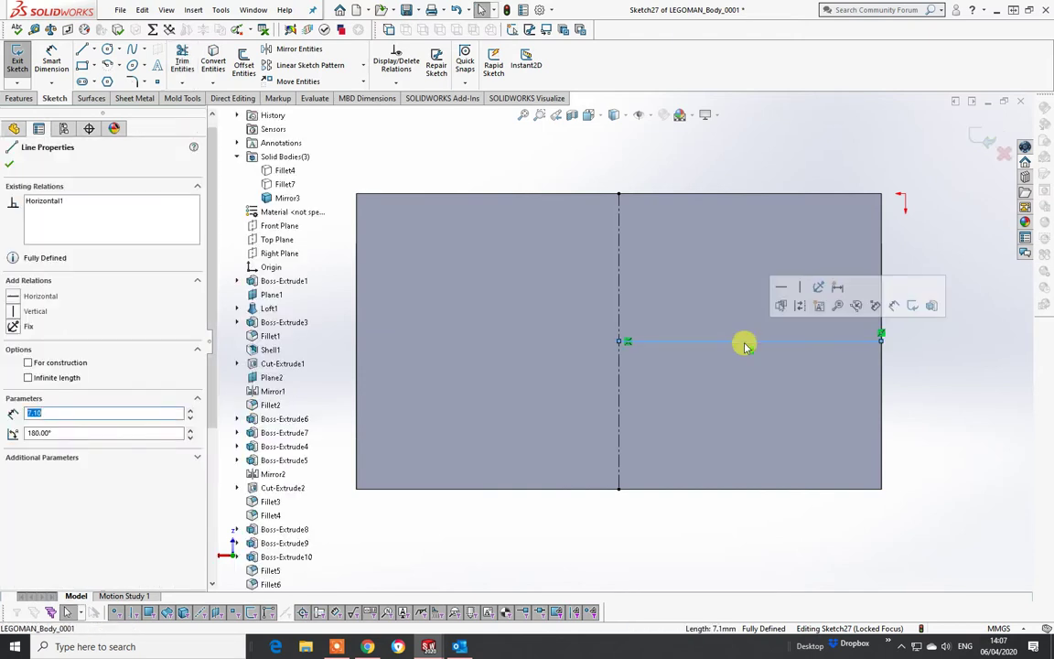
left_click(816, 306)
key("Escape")
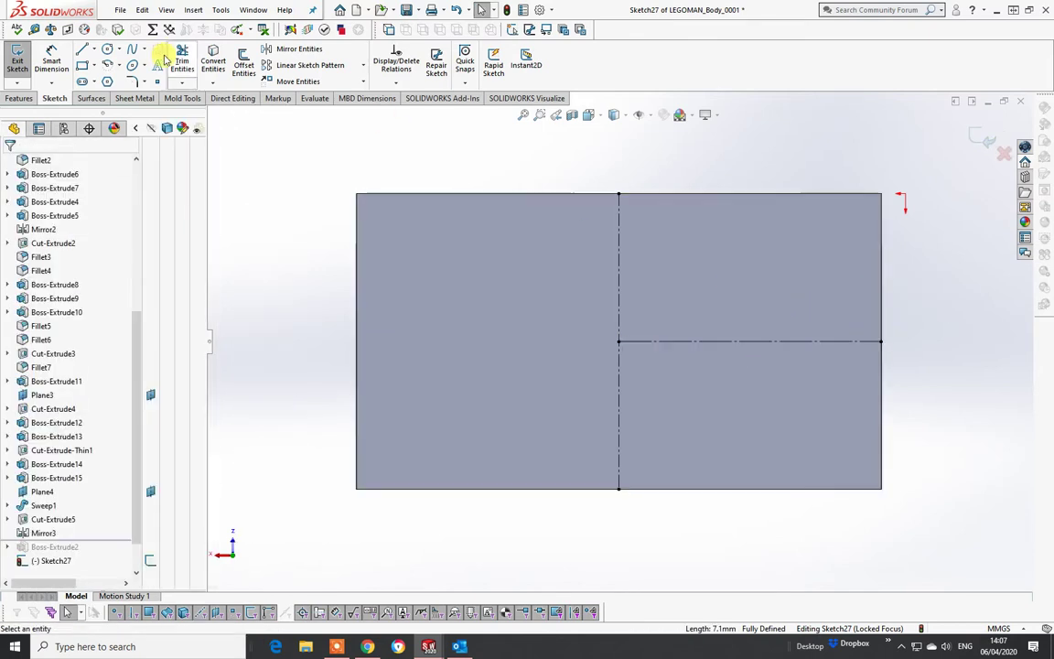
Step: Draw a second vertical centerline from the face's upper edge to its lower edge, aligned with the midpoint of the horizontal centerline
left_click(96, 52)
left_click(112, 80)
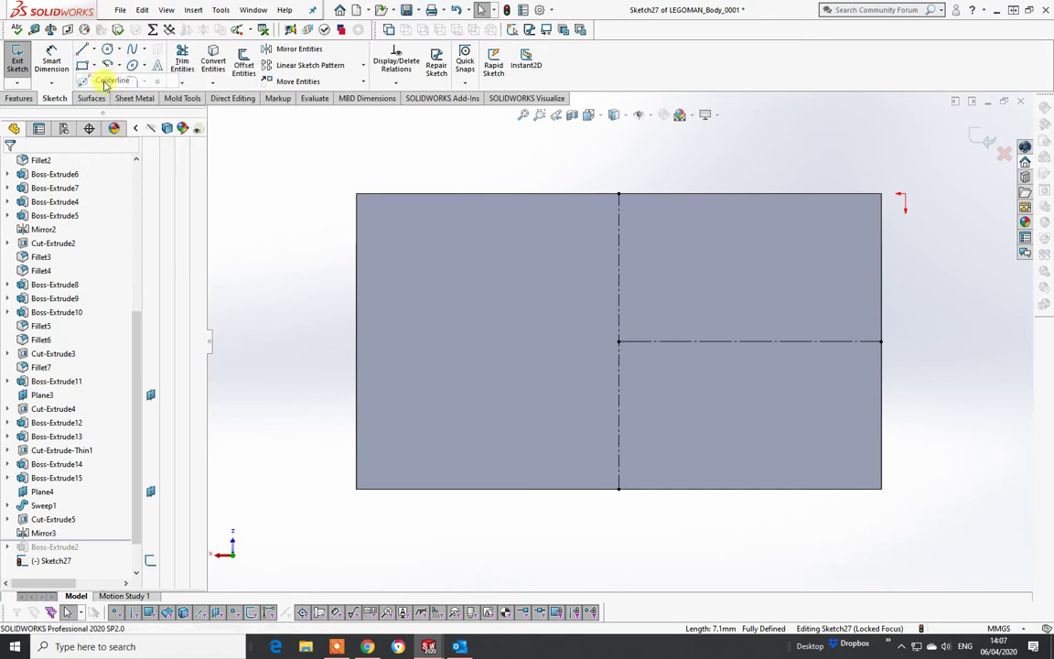
left_click(751, 343)
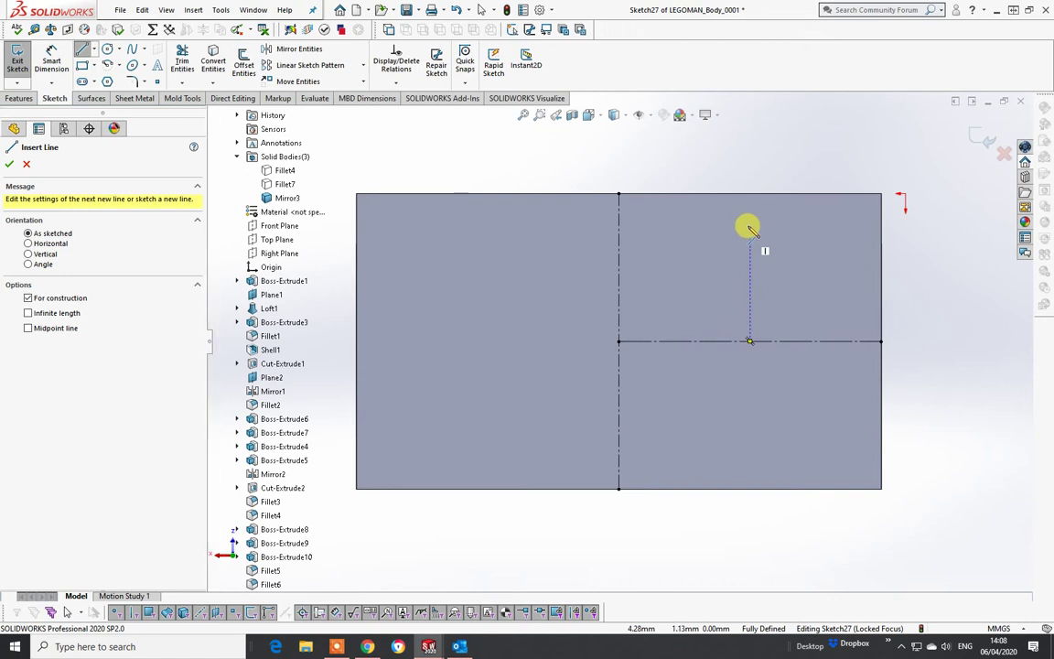
left_click(751, 196)
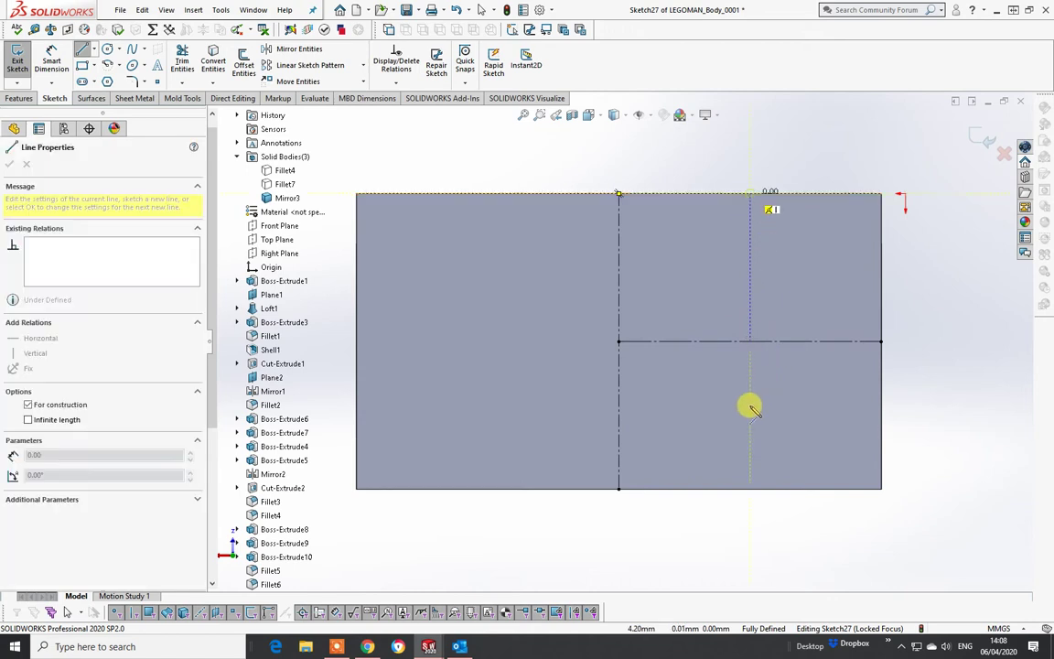
left_click(750, 489)
right_click(750, 493)
left_click(783, 494)
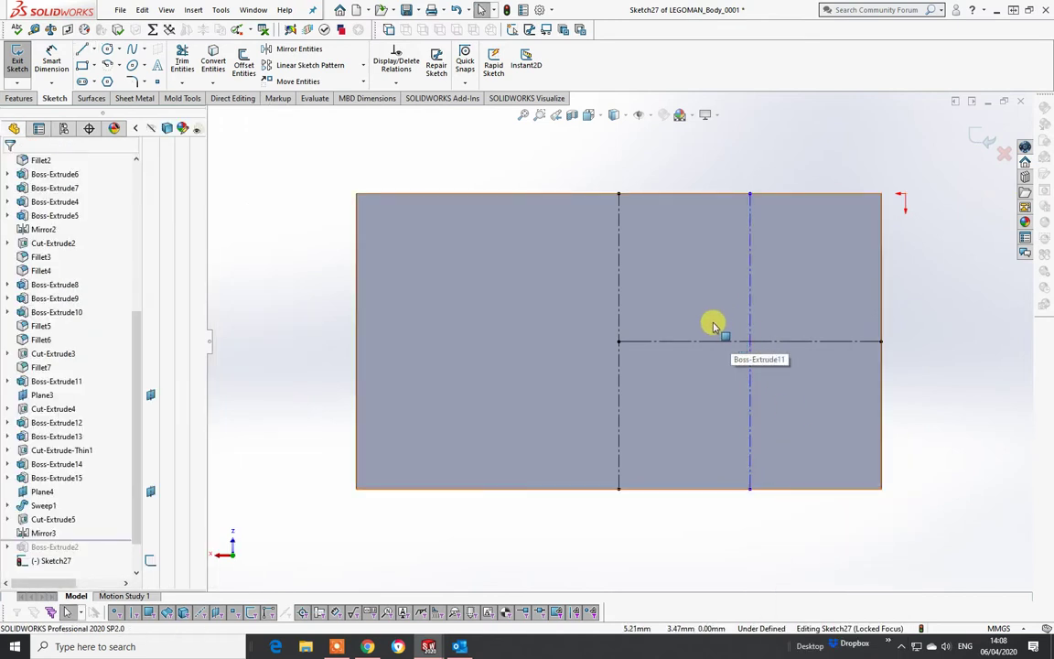
Step: Dimension the second vertical centerline 2.75 mm from the face's right edge
left_click(52, 57)
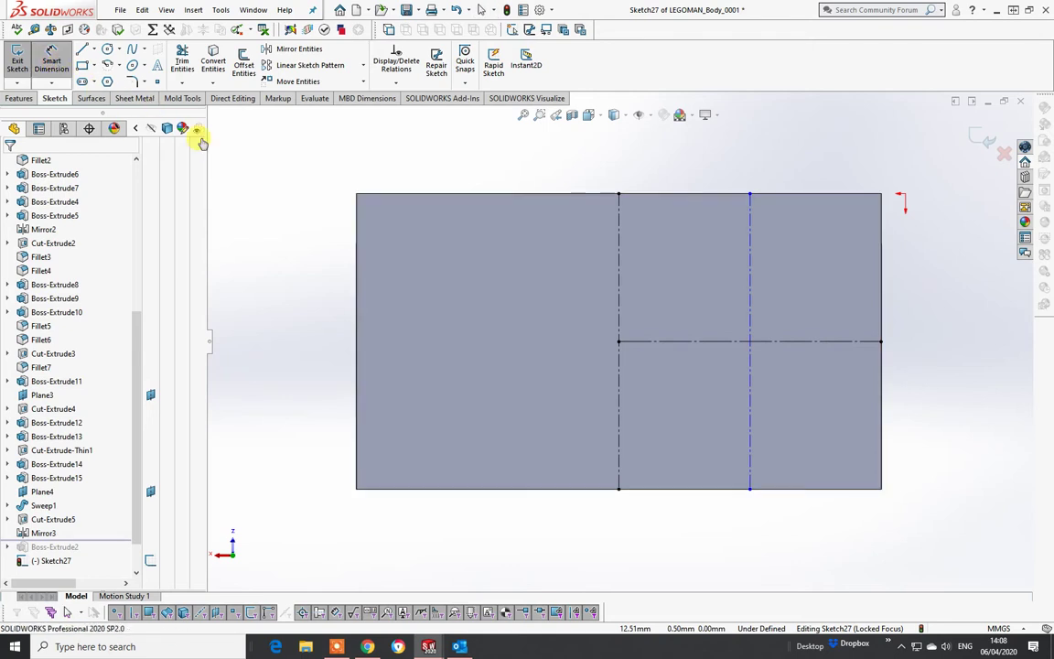
scroll(201, 142, "up", 1)
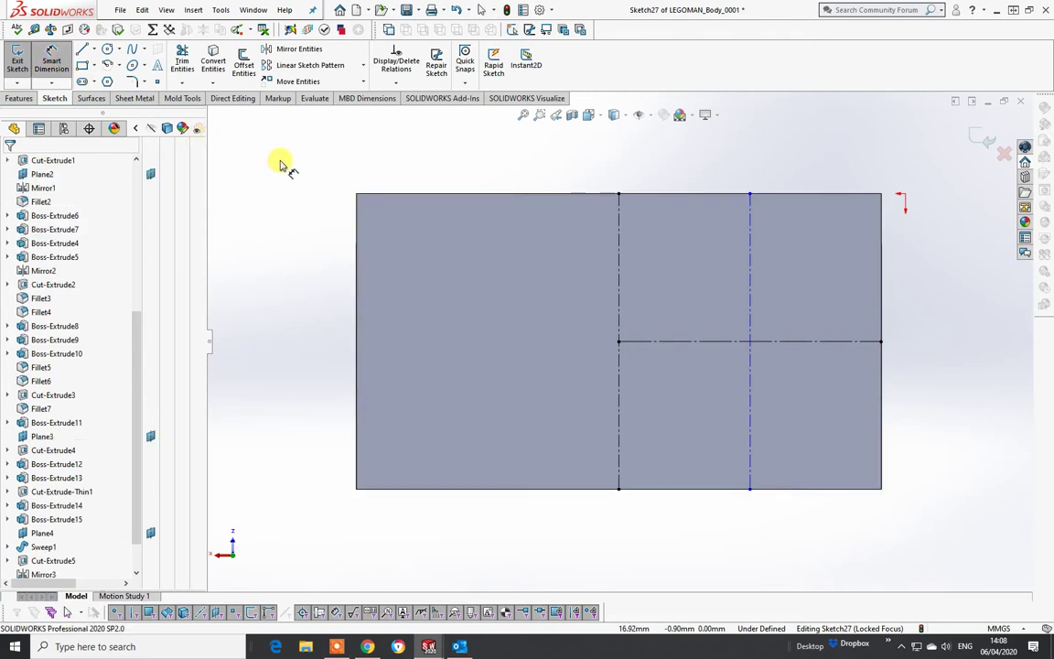
left_click(881, 288)
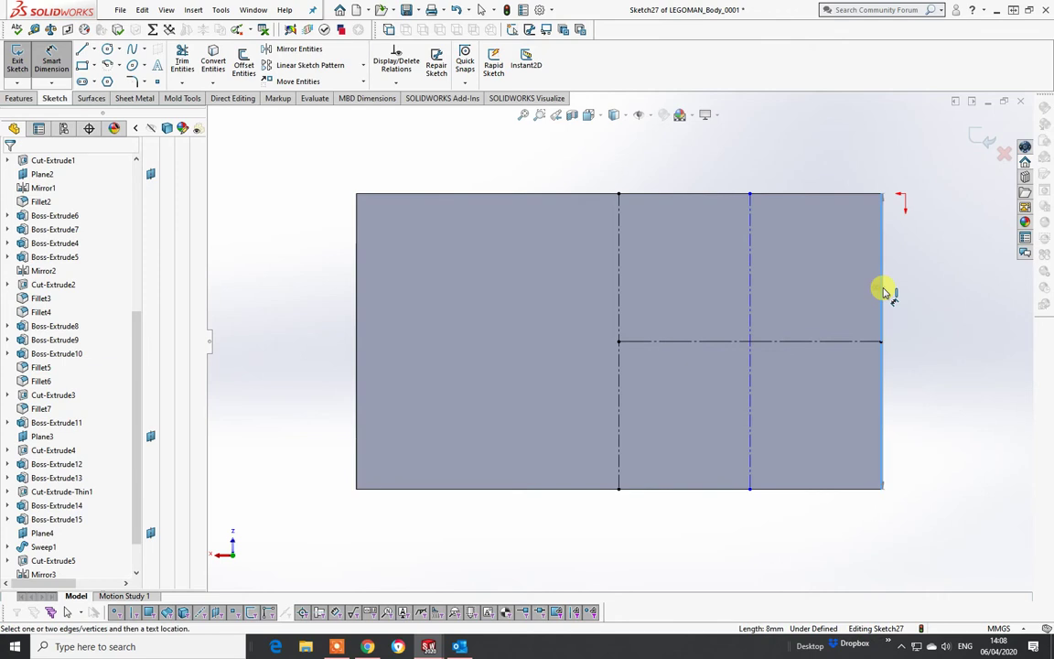
left_click(753, 300)
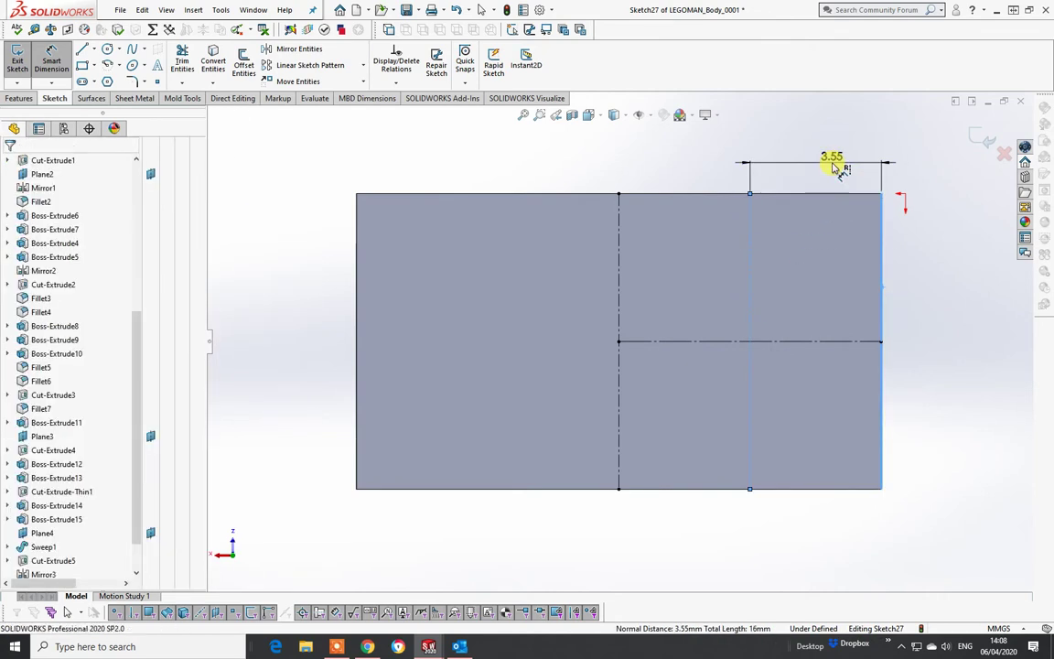
left_click(834, 165)
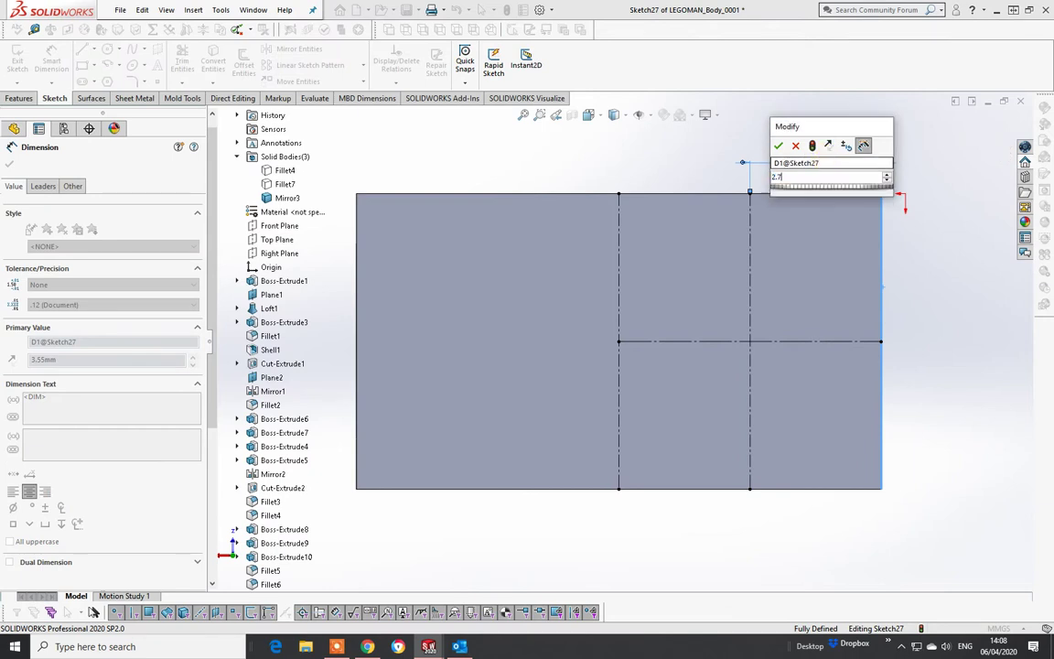
key("Return")
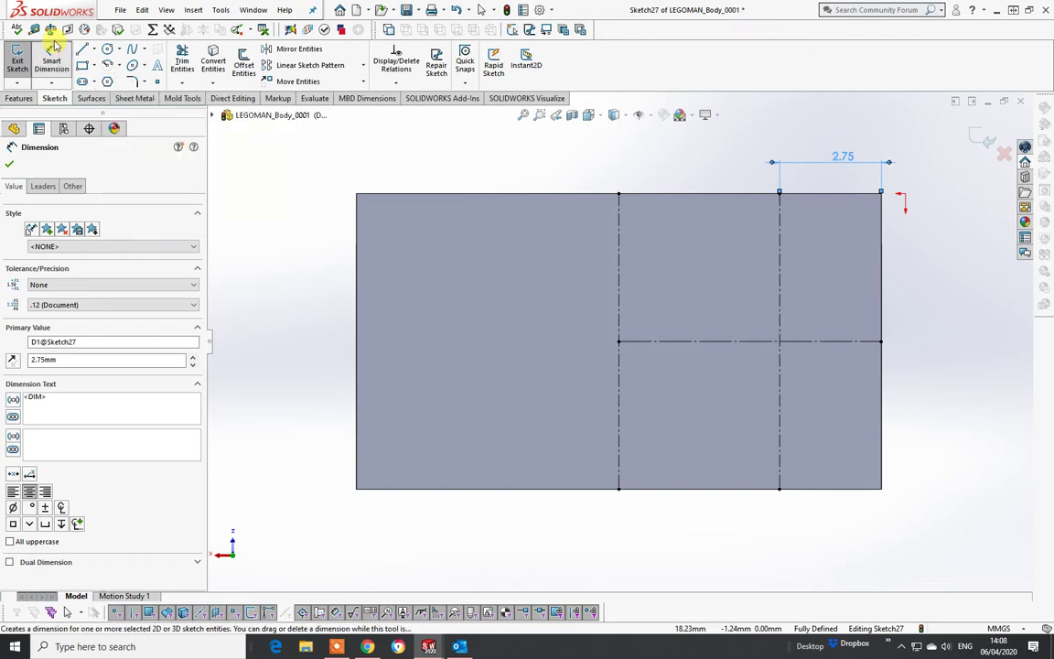
Step: Sketch a six-sided inscribed-circle polygon about 2.72 mm in circle diameter, centred where the second vertical and horizontal centerlines cross
left_click(108, 83)
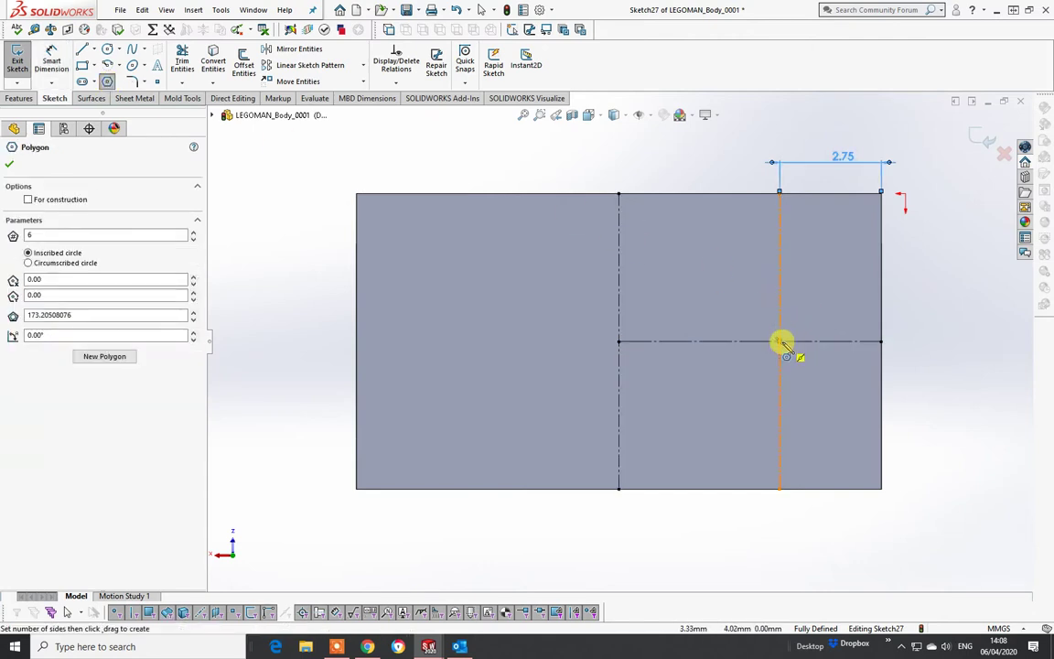
mouse_move(780, 342)
left_mouse_down()
mouse_move(805, 320)
mouse_move(808, 298)
left_mouse_up()
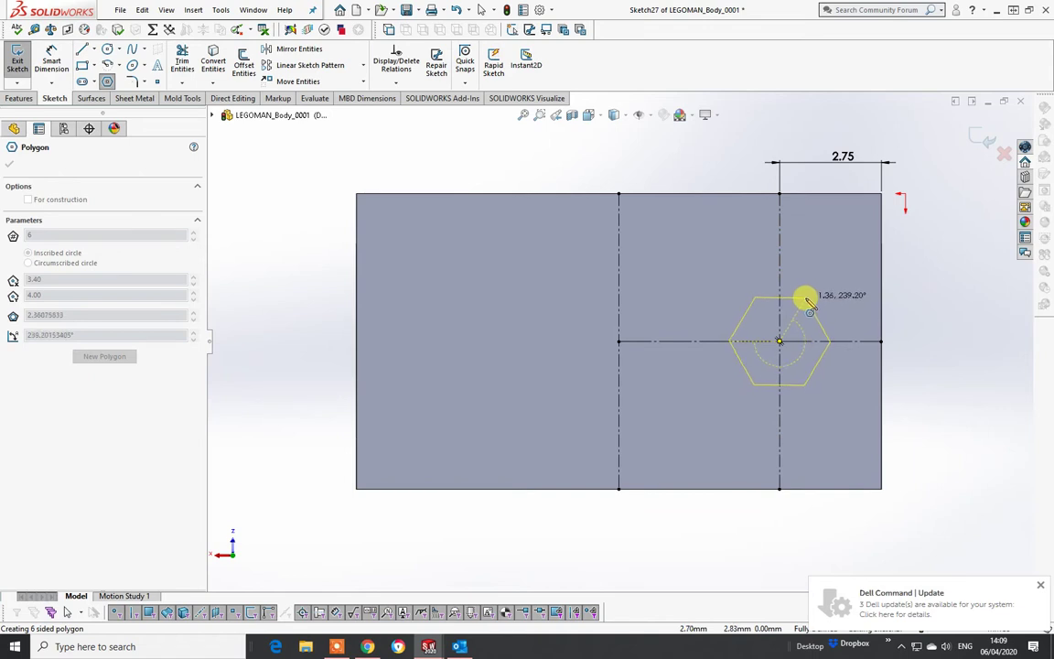
left_click(808, 291)
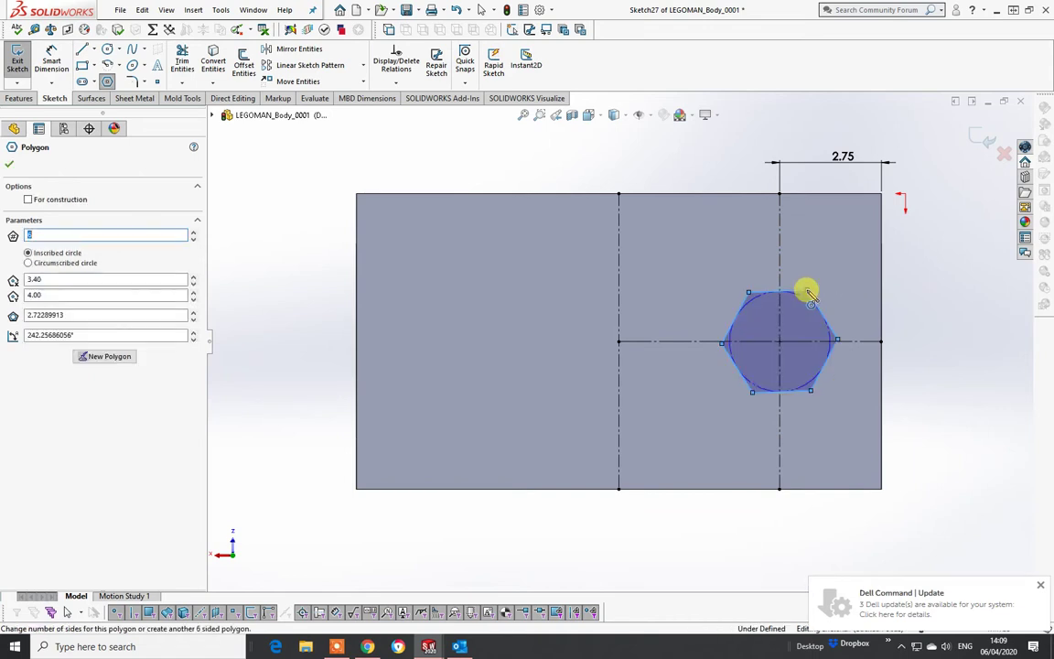
right_click(809, 293)
left_click(829, 300)
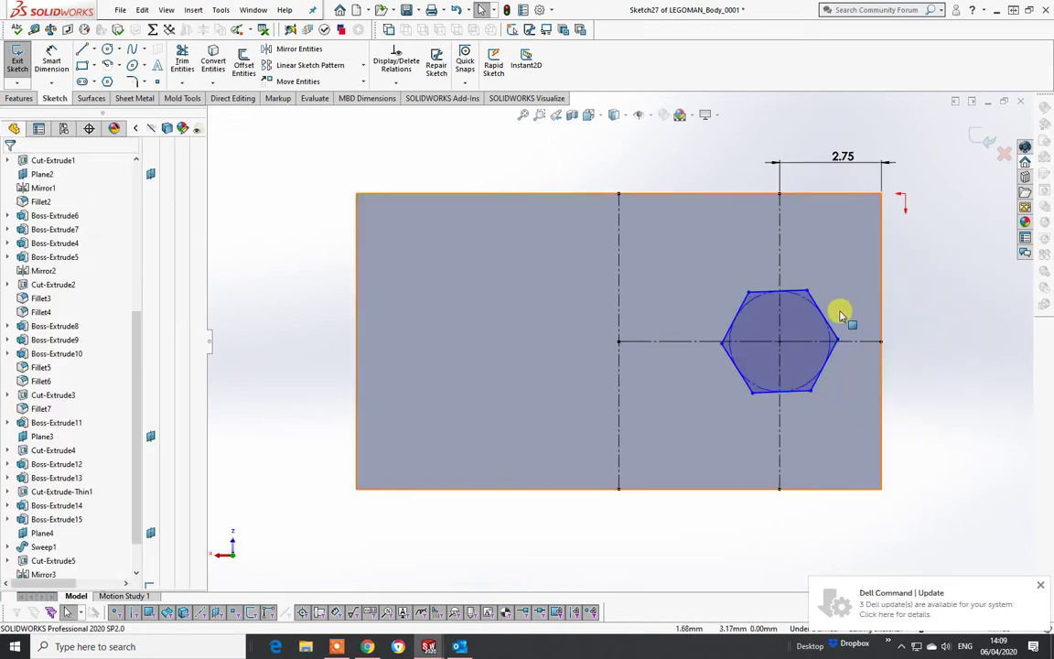
left_click(742, 313)
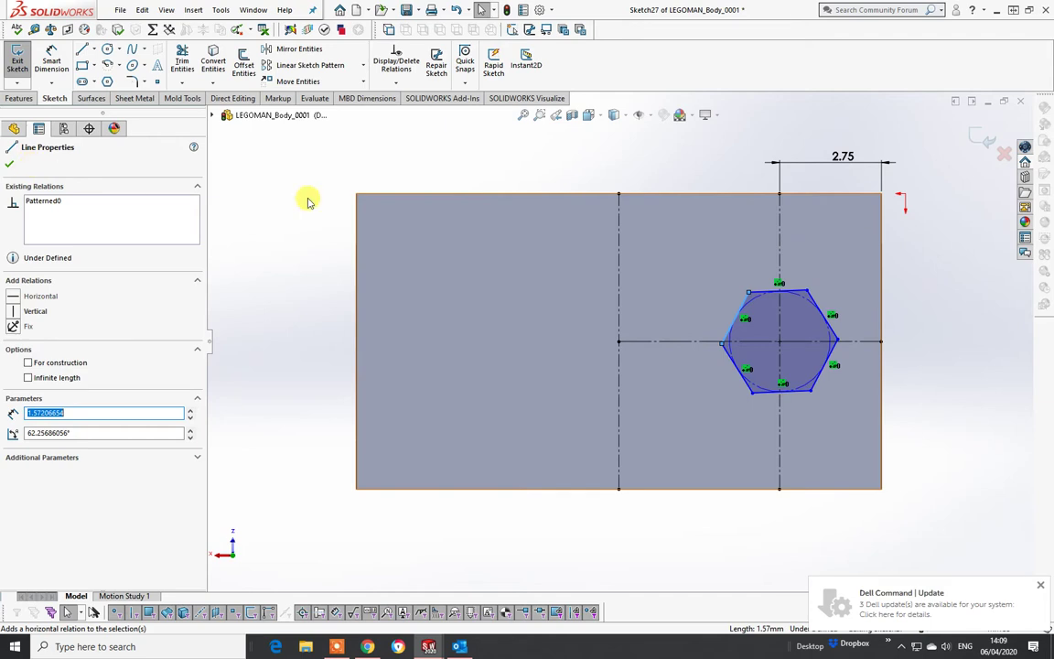
left_click(567, 169)
scroll(140, 500, "down", 1)
left_click(46, 553)
right_click(44, 547)
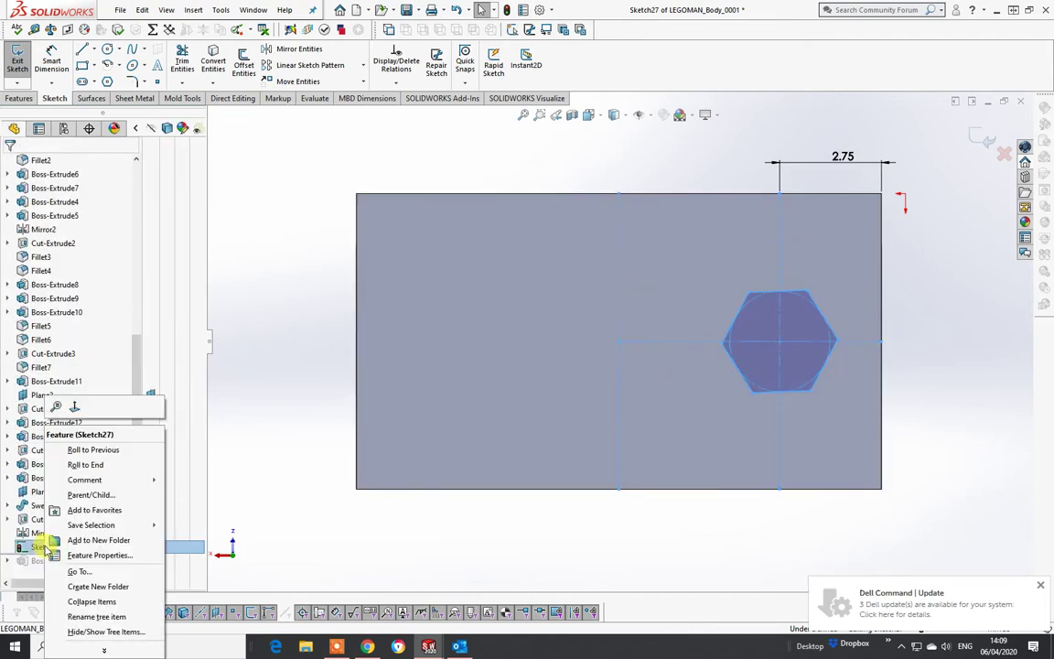
left_click(582, 543)
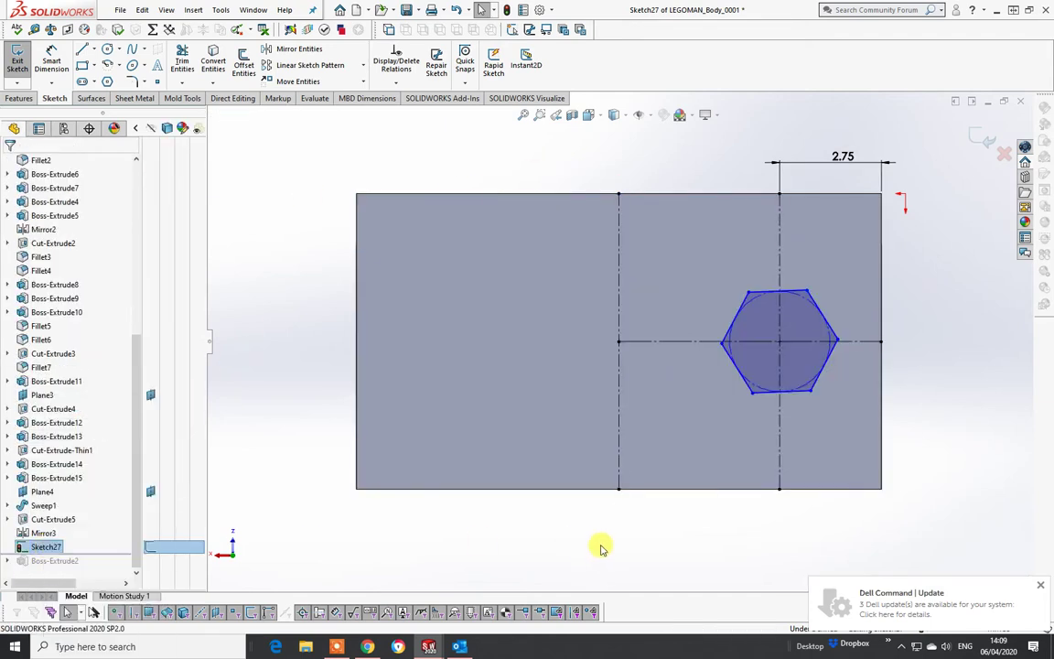
Step: Delete the hexagon drawn around the crossing of the second vertical and horizontal centerlines
left_click(812, 296)
left_click(793, 279)
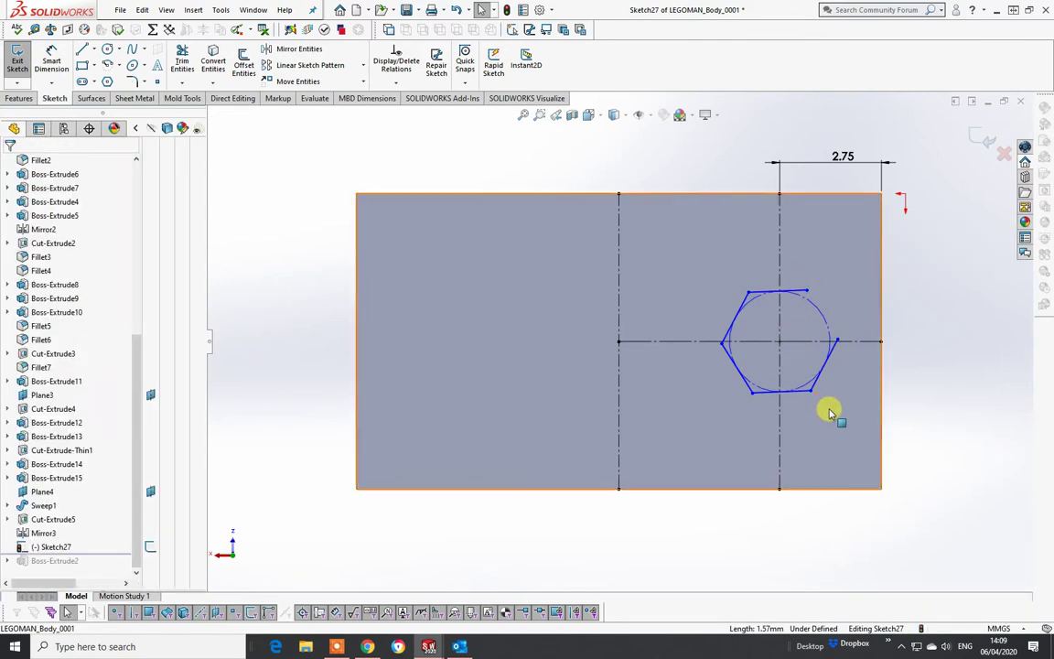
left_click(815, 343)
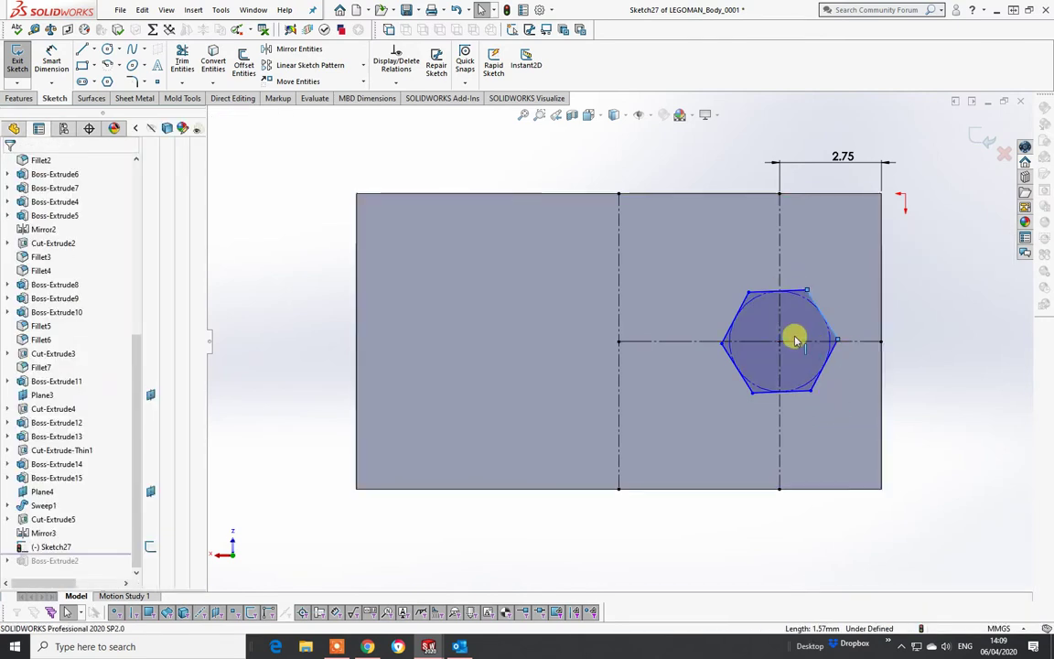
key("Delete")
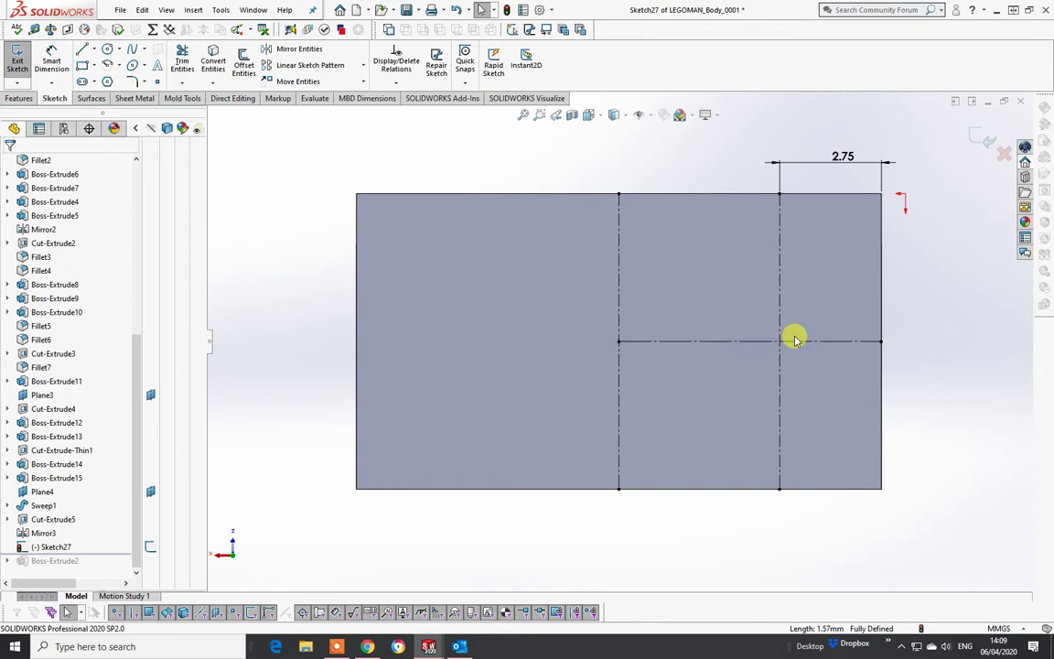
Step: Sketch an eight-sided inscribed-circle polygon about 3.08 mm in circle diameter, centred where the second vertical and horizontal centerlines cross
left_click(108, 82)
double_click(26, 235)
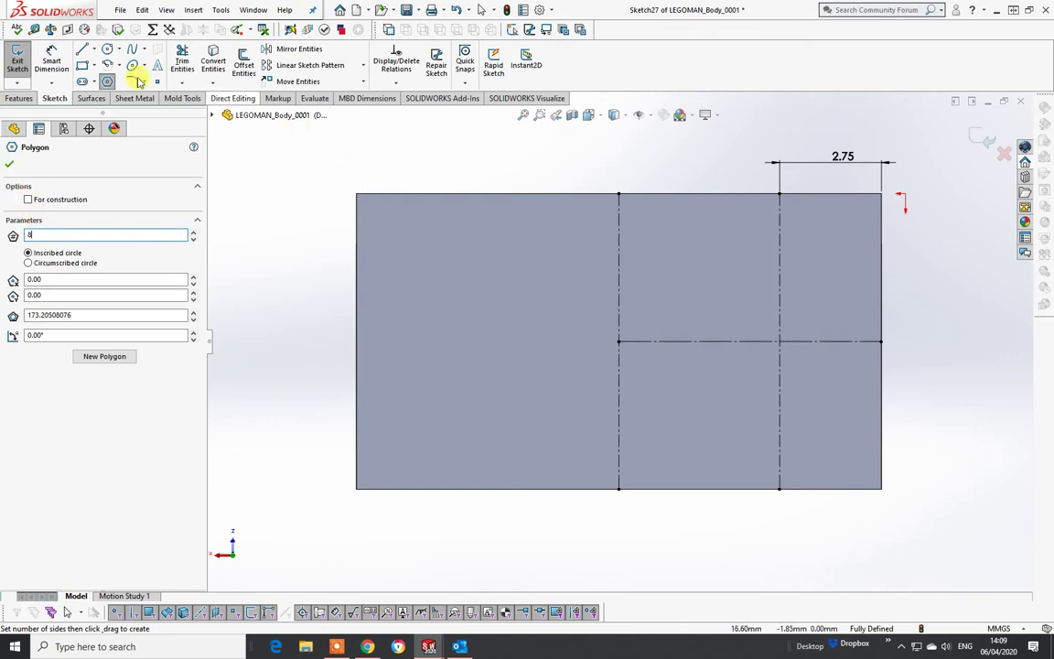
left_click(779, 342)
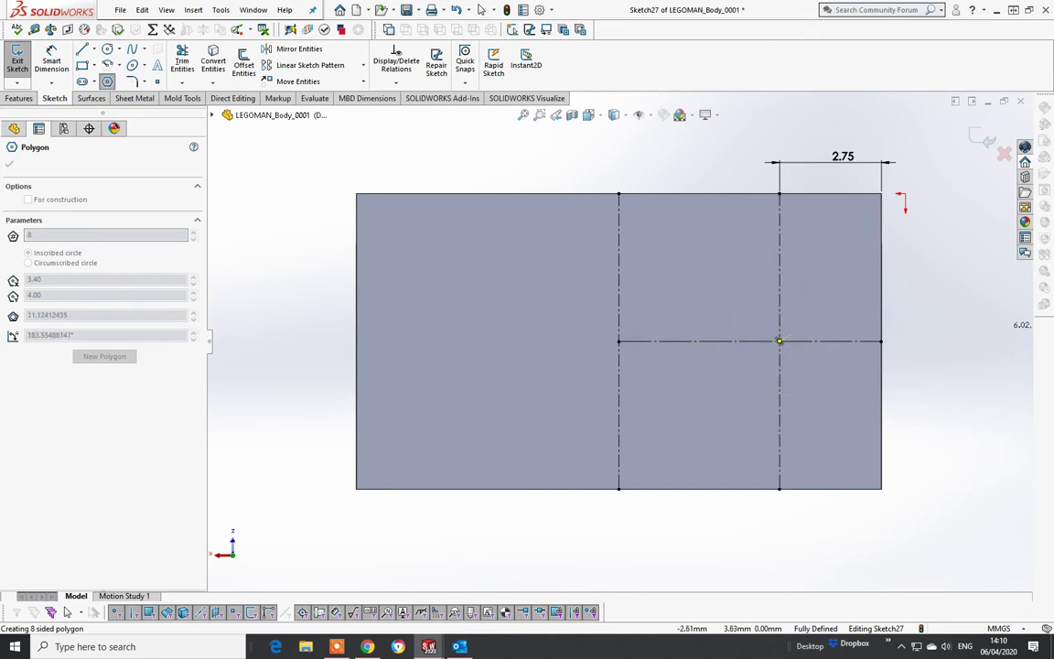
left_click(482, 10)
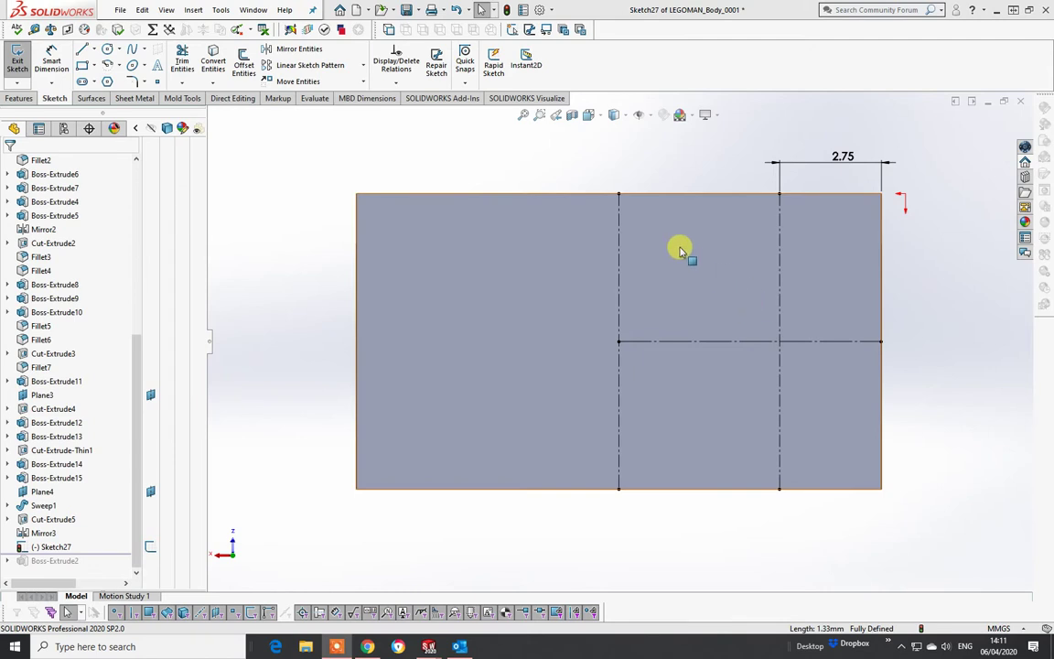
left_click(108, 83)
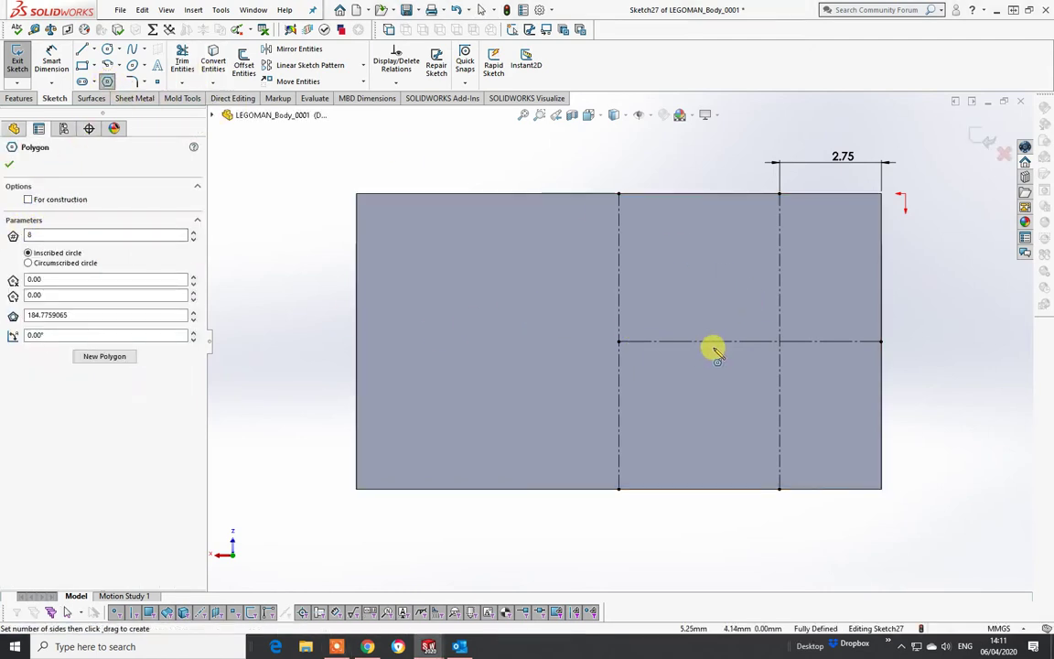
left_click(779, 341)
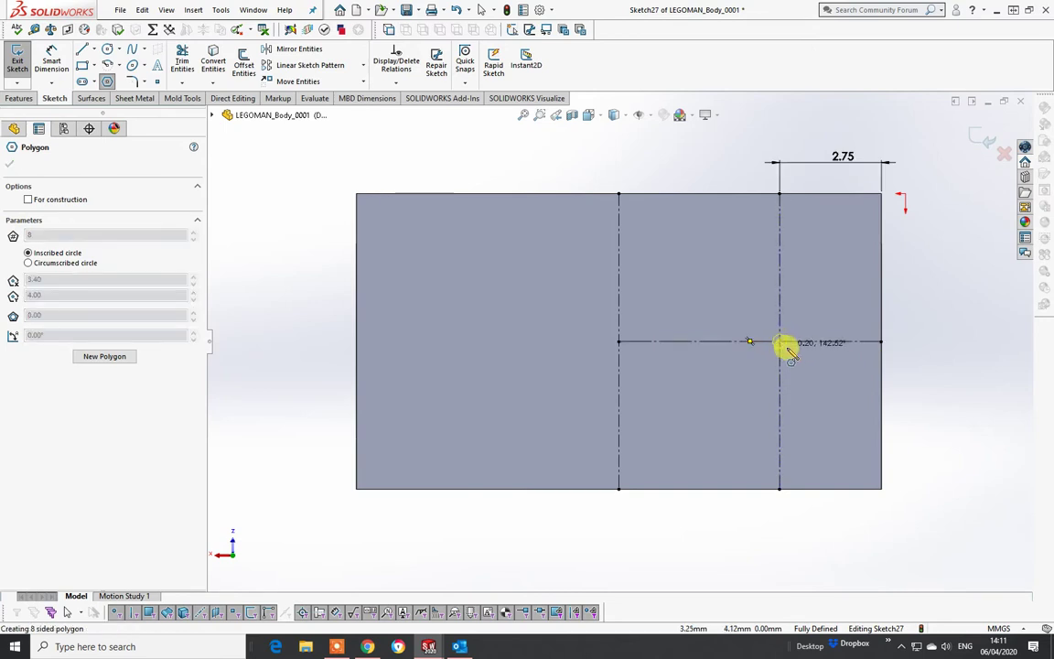
left_click(832, 381)
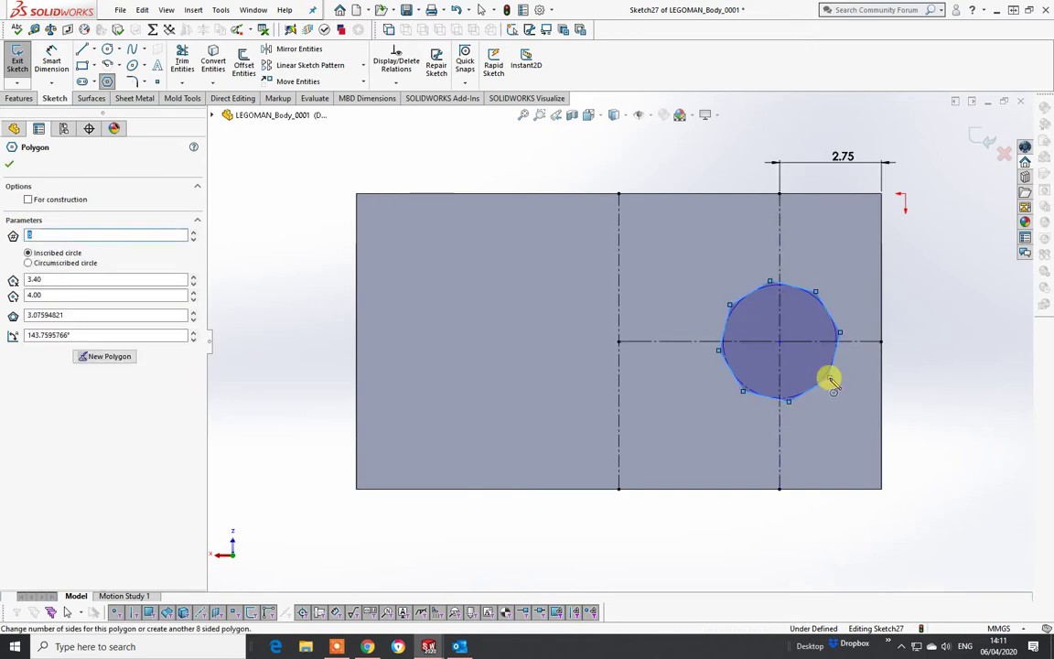
key("Escape")
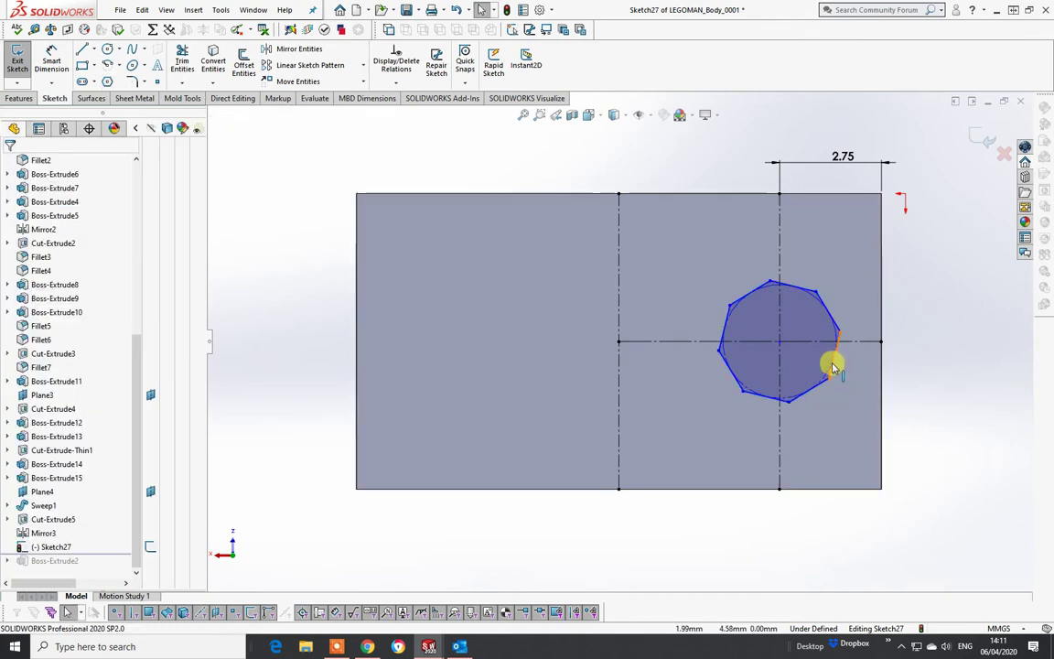
Step: Make the octagon's right side vertical and dimension the distance between its two vertical sides as 4.80 mm
left_click(833, 366)
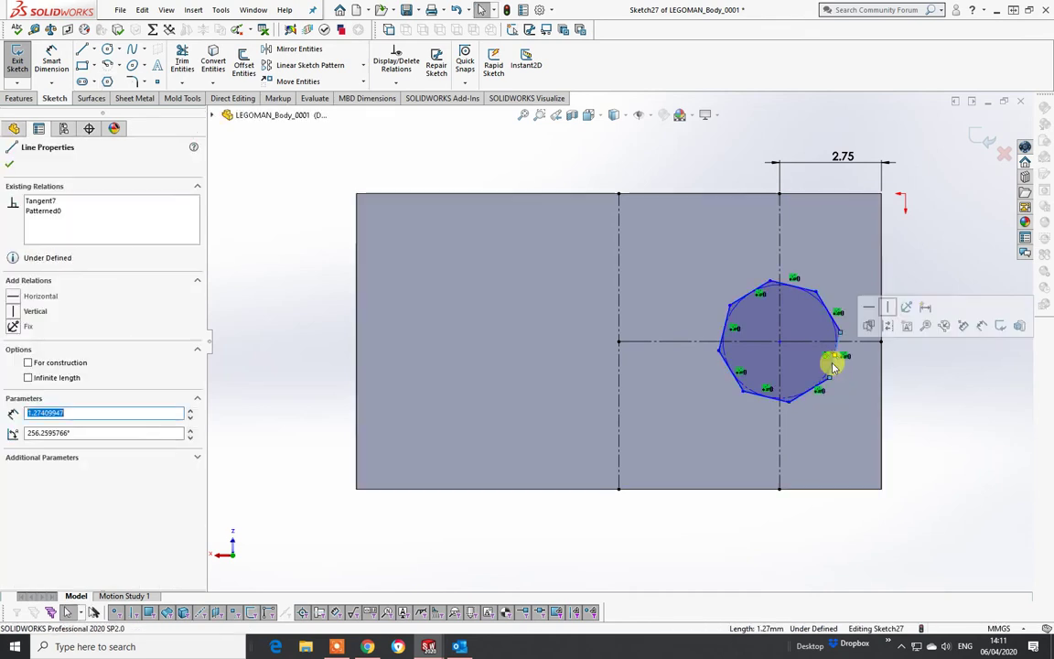
left_click(887, 306)
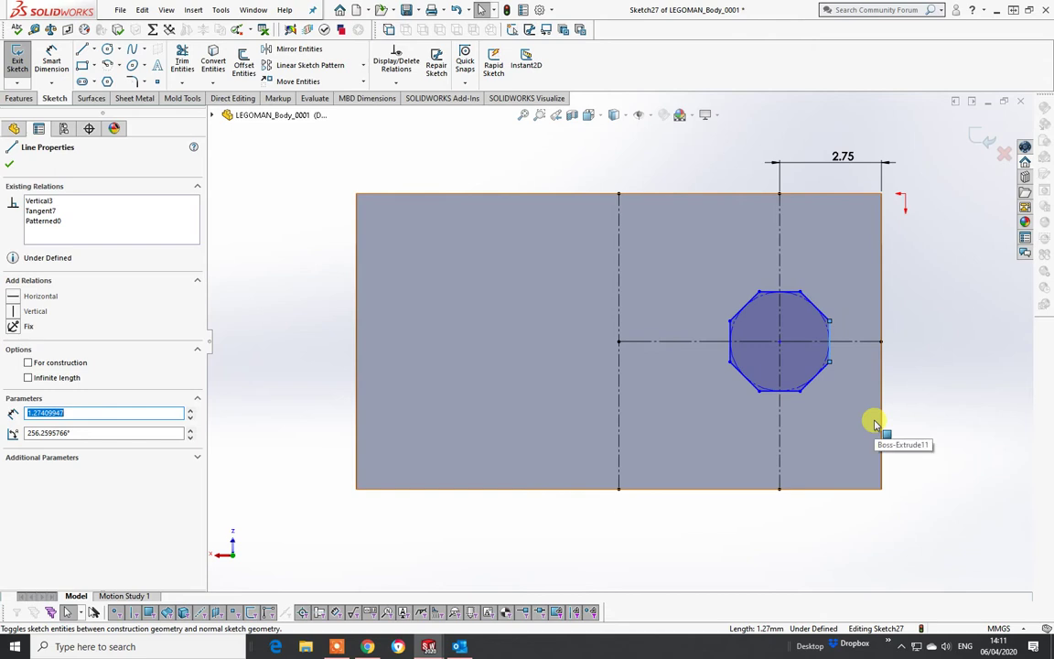
left_click(51, 57)
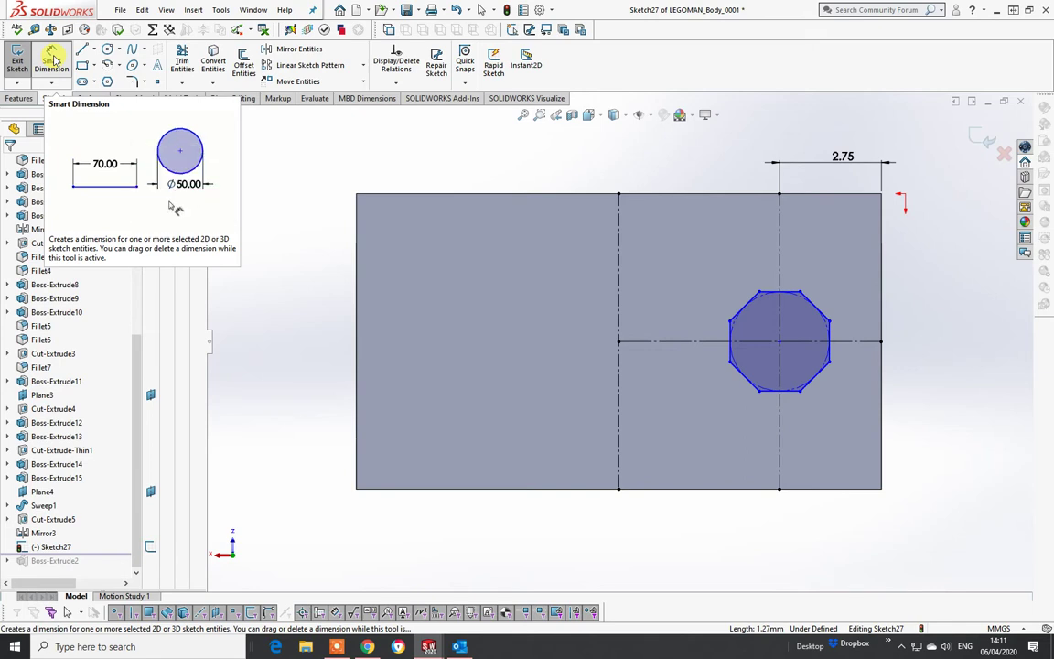
left_click(53, 60)
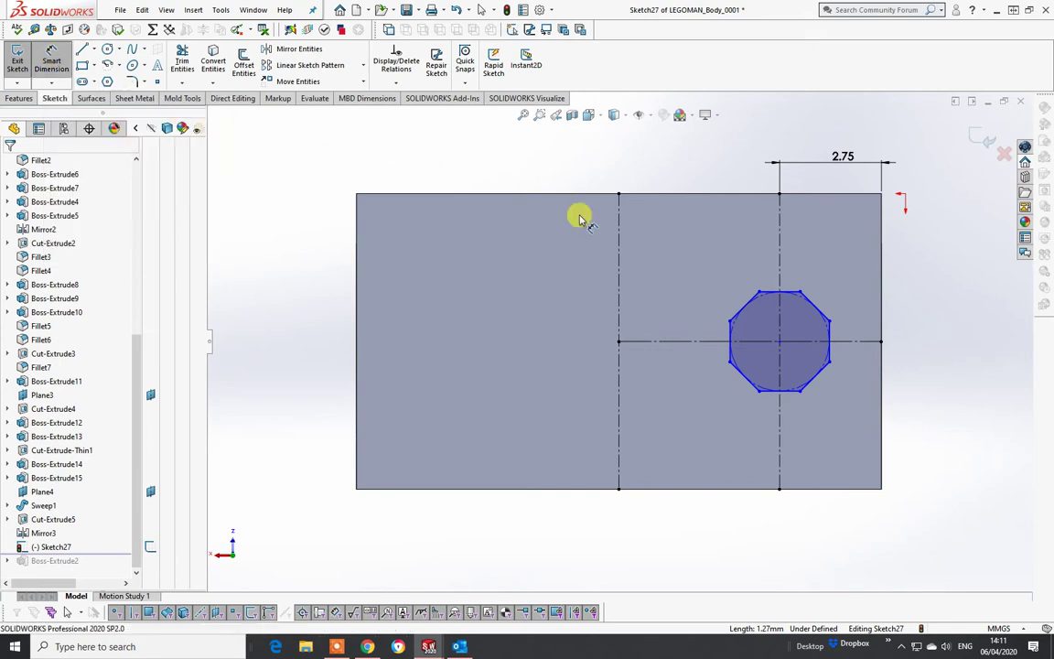
left_click(737, 333)
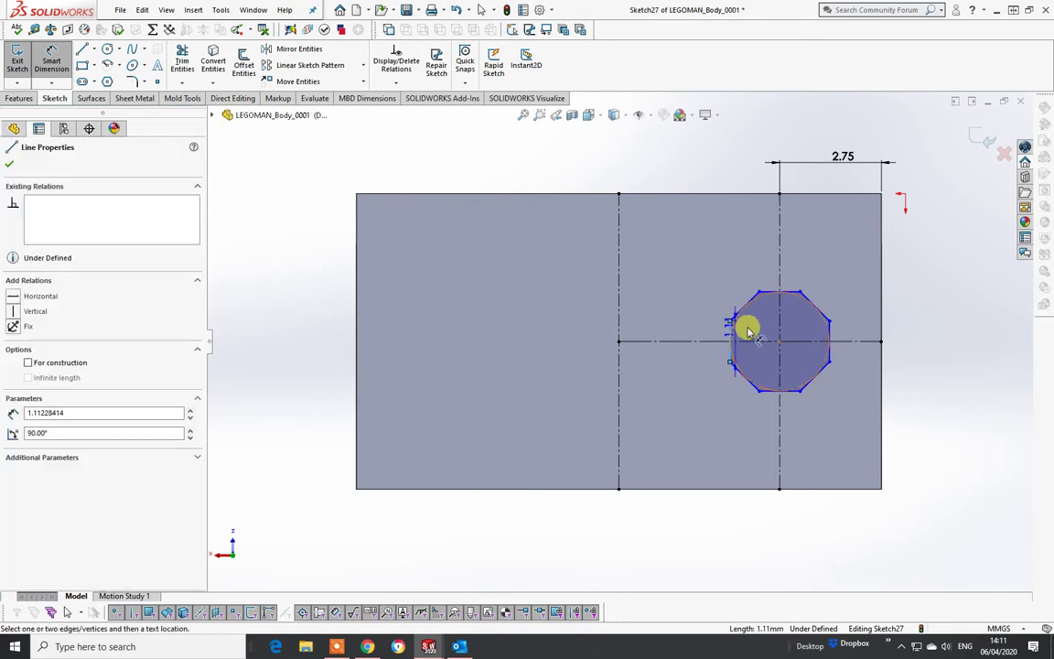
left_click(831, 331)
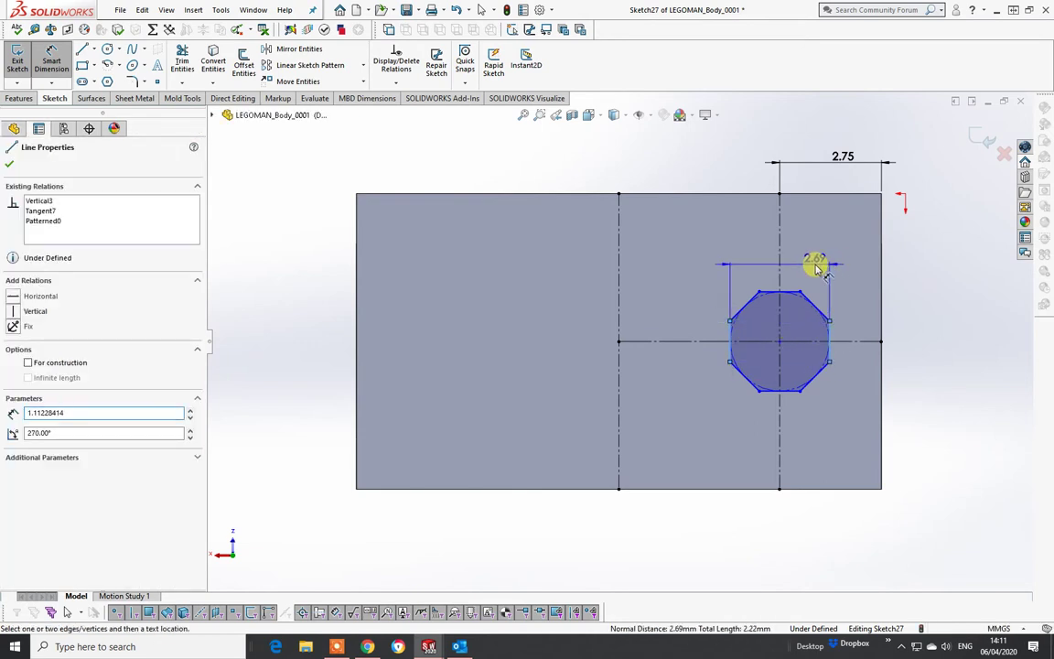
left_click(822, 262)
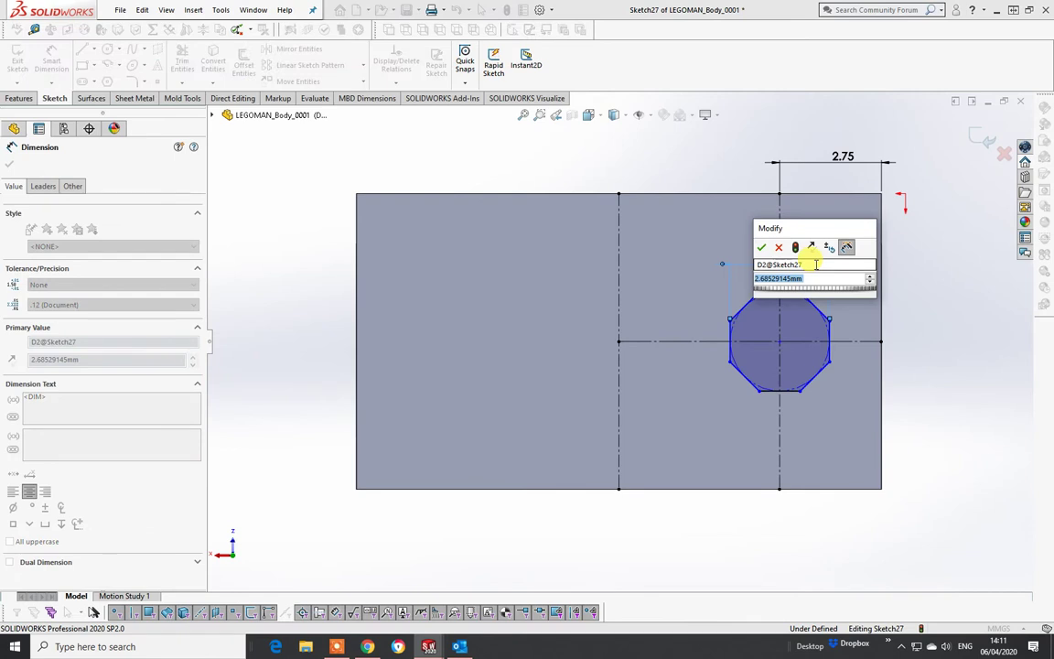
type("4.80")
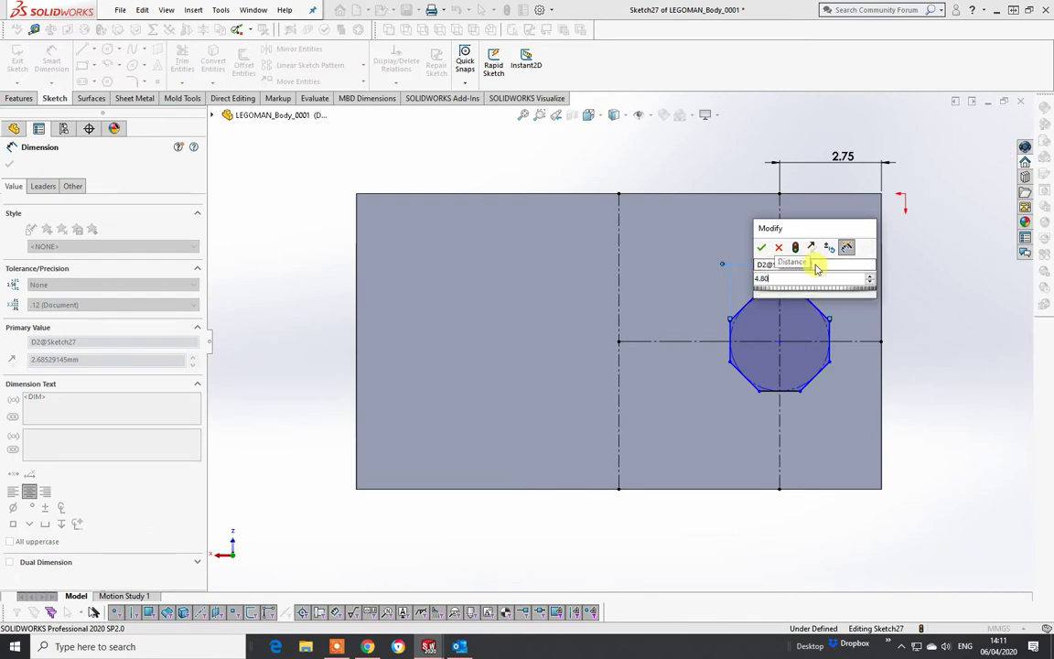
key("Return")
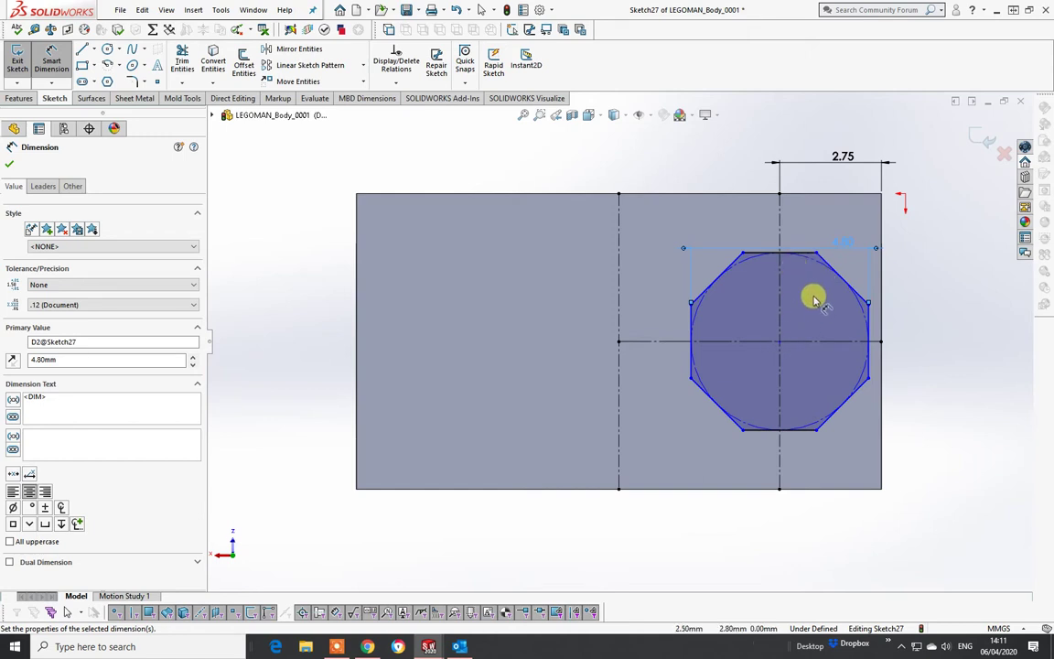
key("Escape")
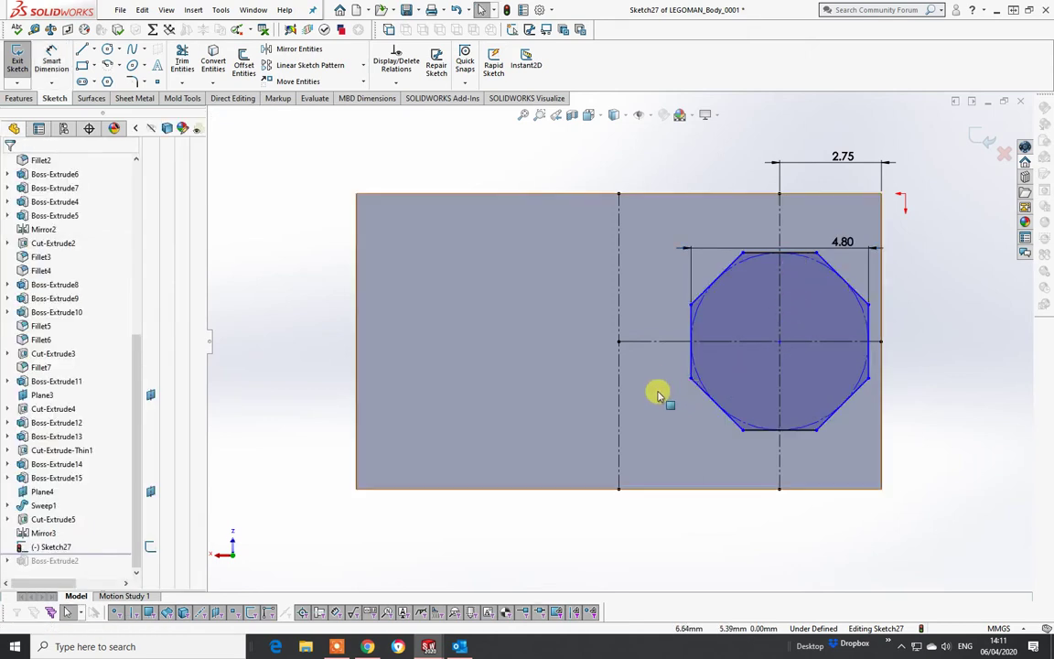
Step: Delete the horizontal centerline and attach the octagon's centre to the midpoint of the second vertical centerline
left_click(650, 342)
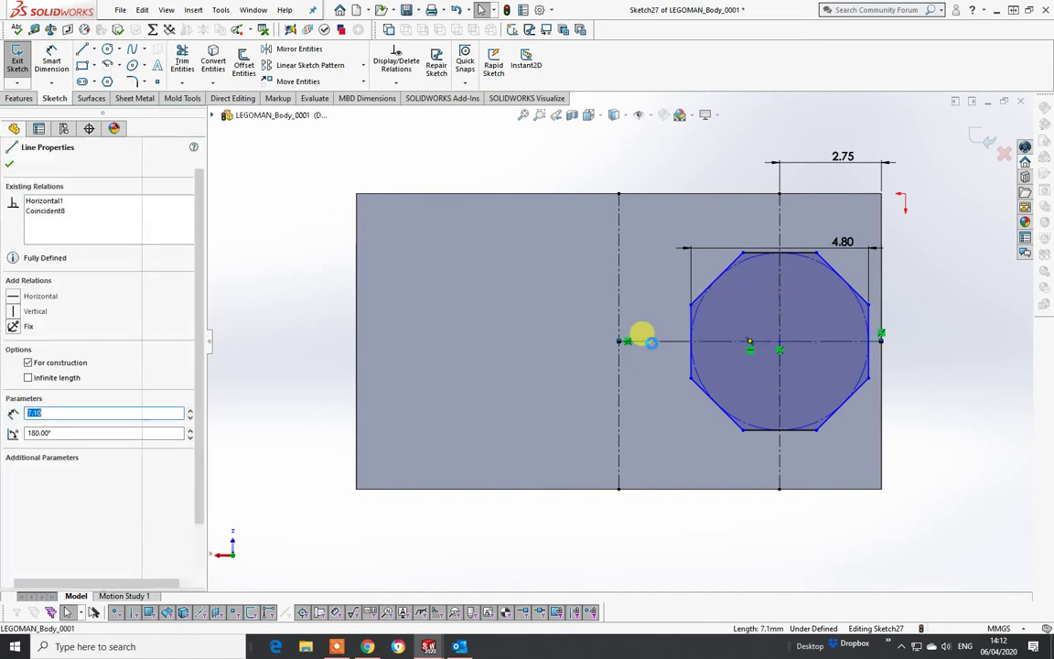
key("Escape")
mouse_move(792, 330)
left_mouse_down()
mouse_move(787, 301)
mouse_move(779, 339)
left_mouse_up()
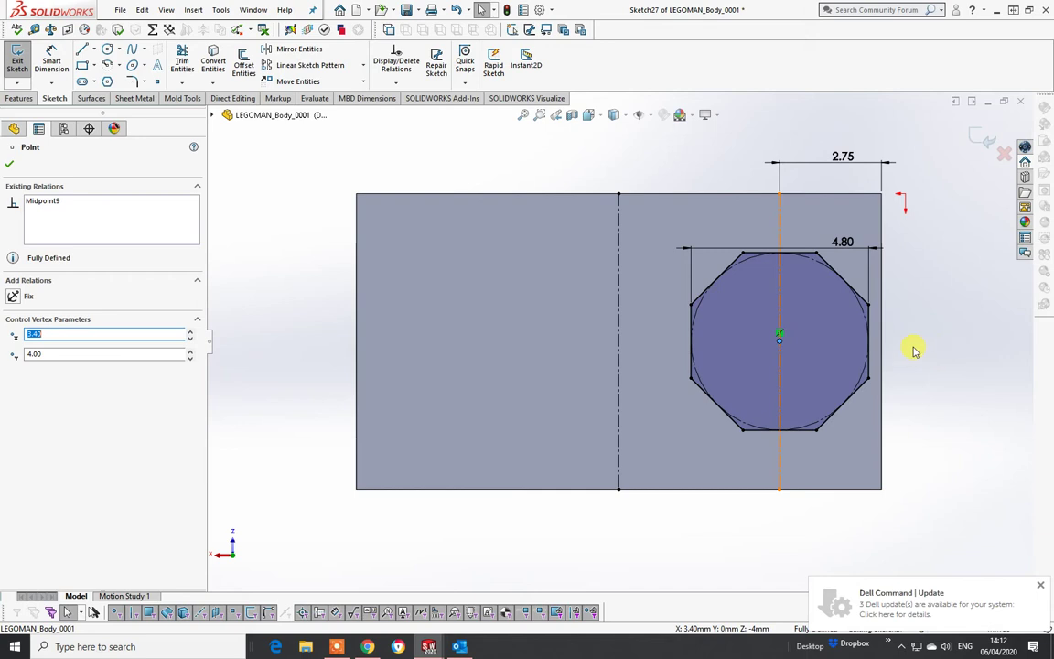
Step: Extrude the octagon as a merged boss, blind 4.5 mm away from the flat face, with a 2-degree inward draft
left_click(25, 99)
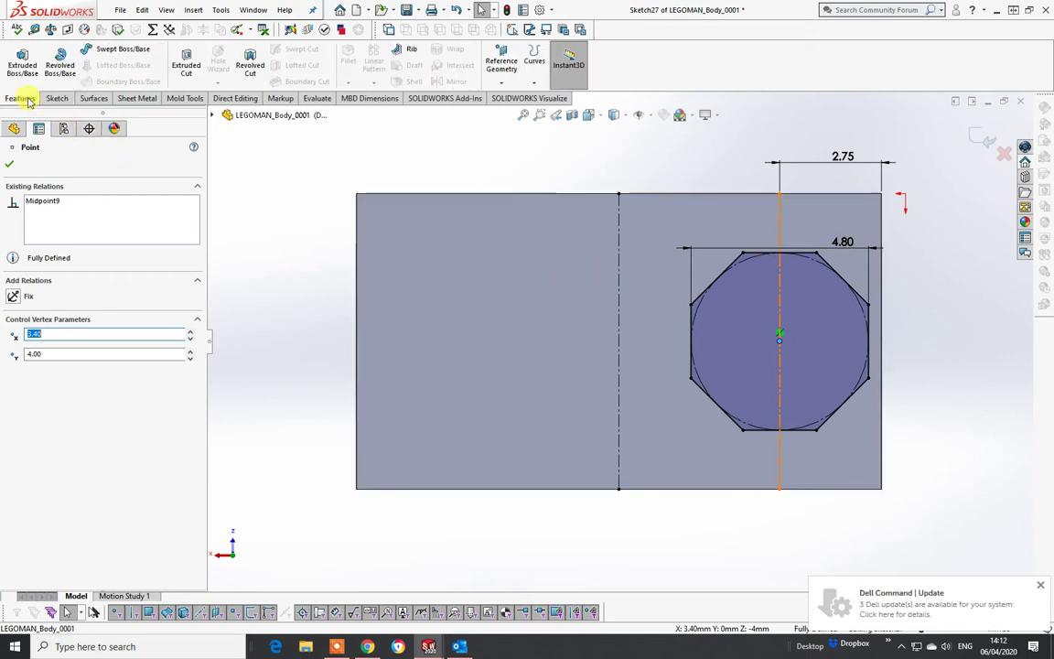
left_click(21, 57)
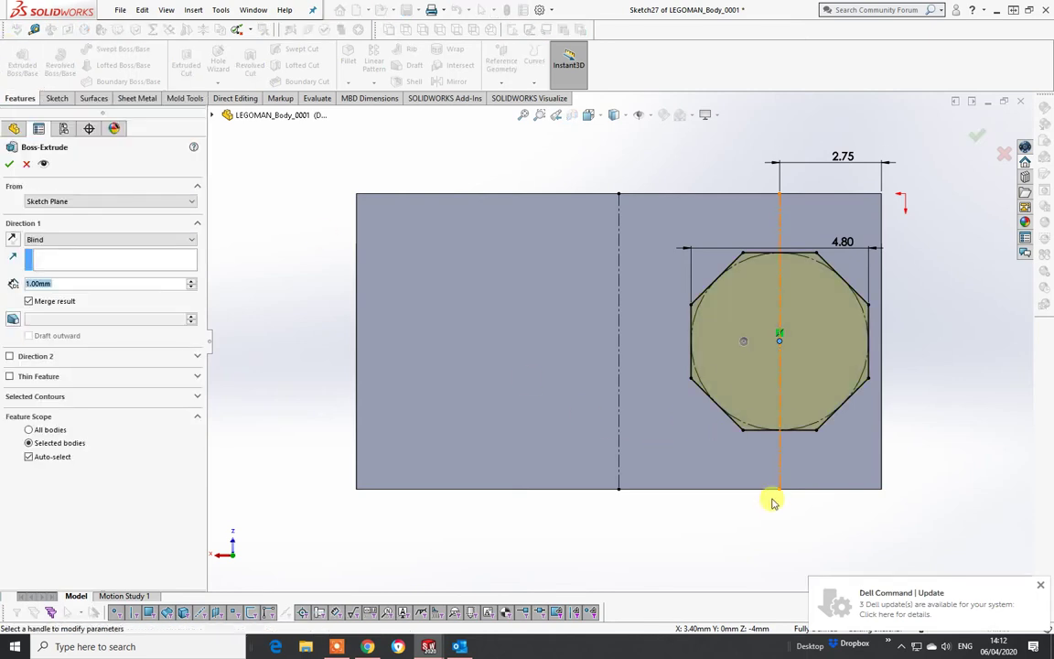
scroll(754, 353, "down", 5)
scroll(652, 289, "up", 3)
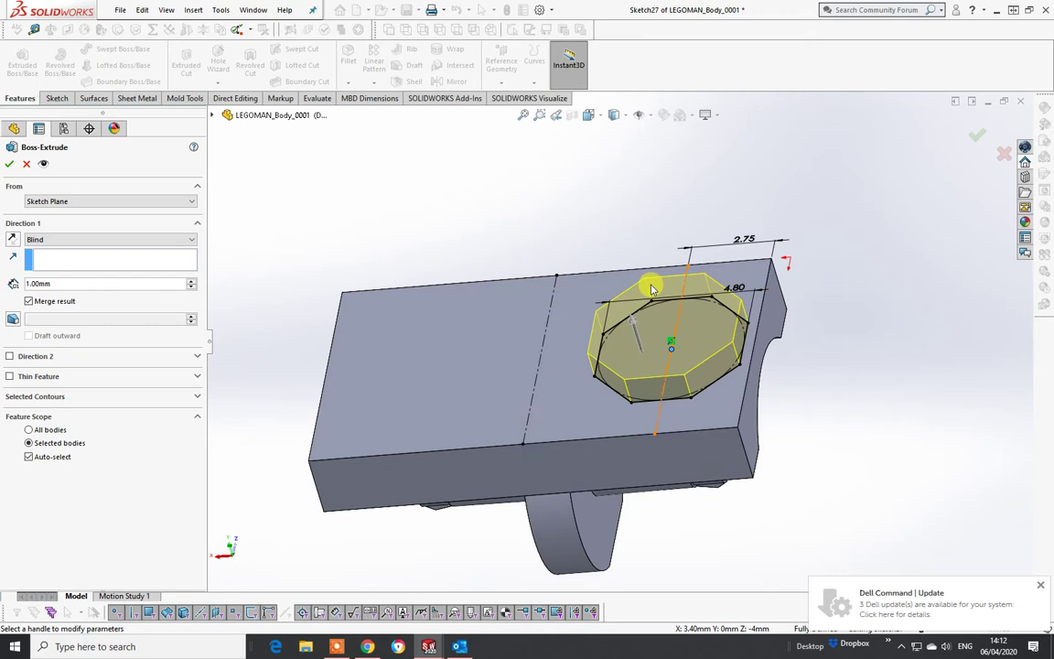
scroll(645, 291, "down", 4)
middle_click_drag(617, 395, 47, 323)
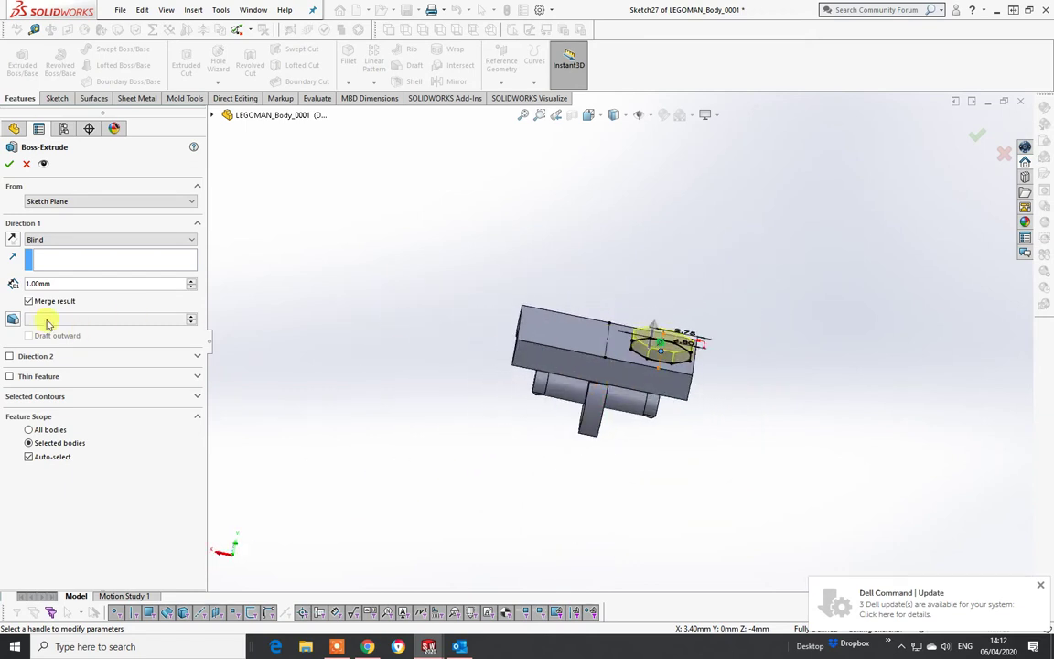
left_click(77, 285)
type("4.5")
key("Return")
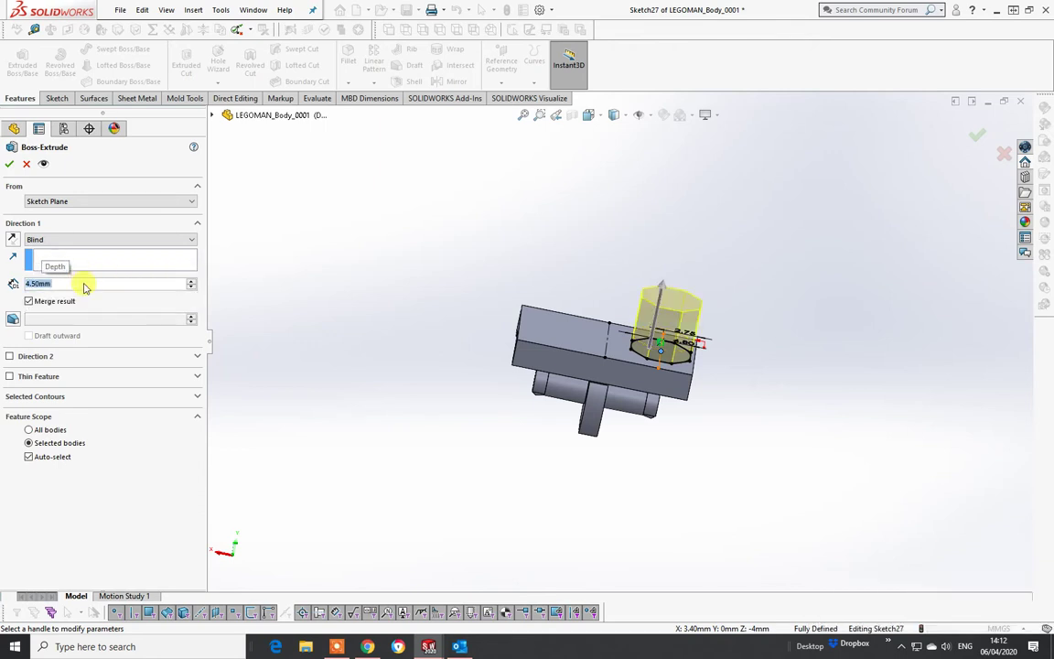
left_click(15, 319)
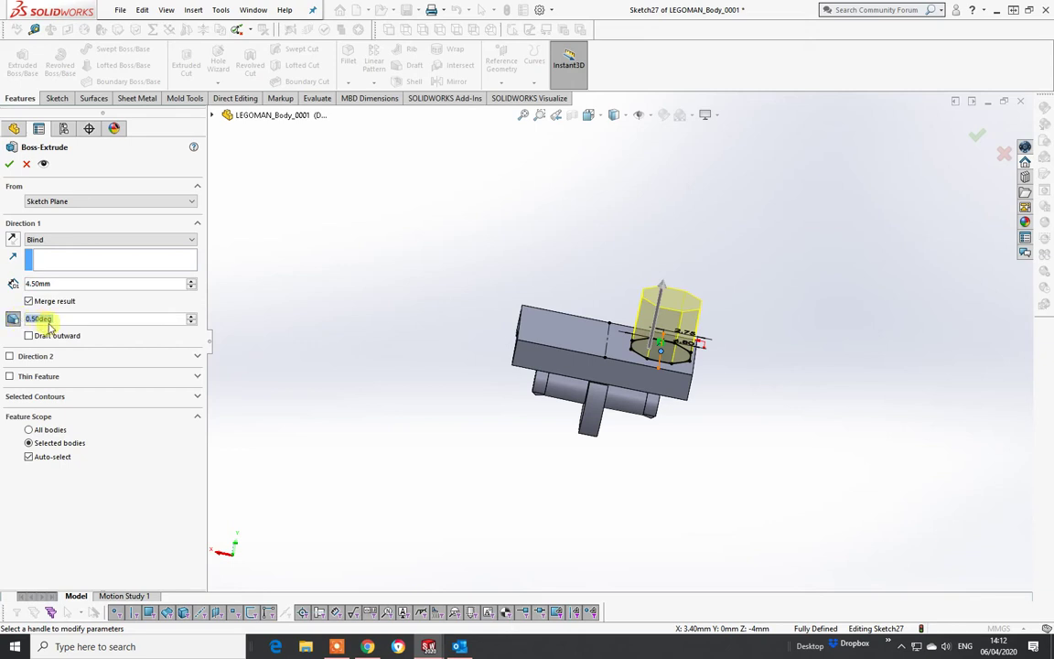
type("2.")
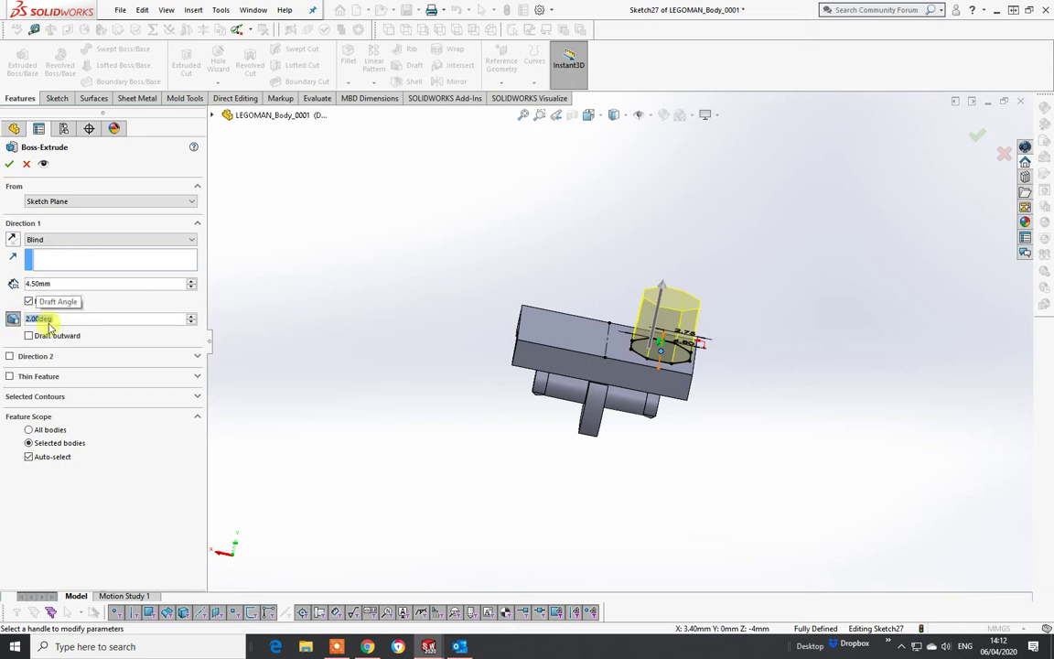
left_click(978, 138)
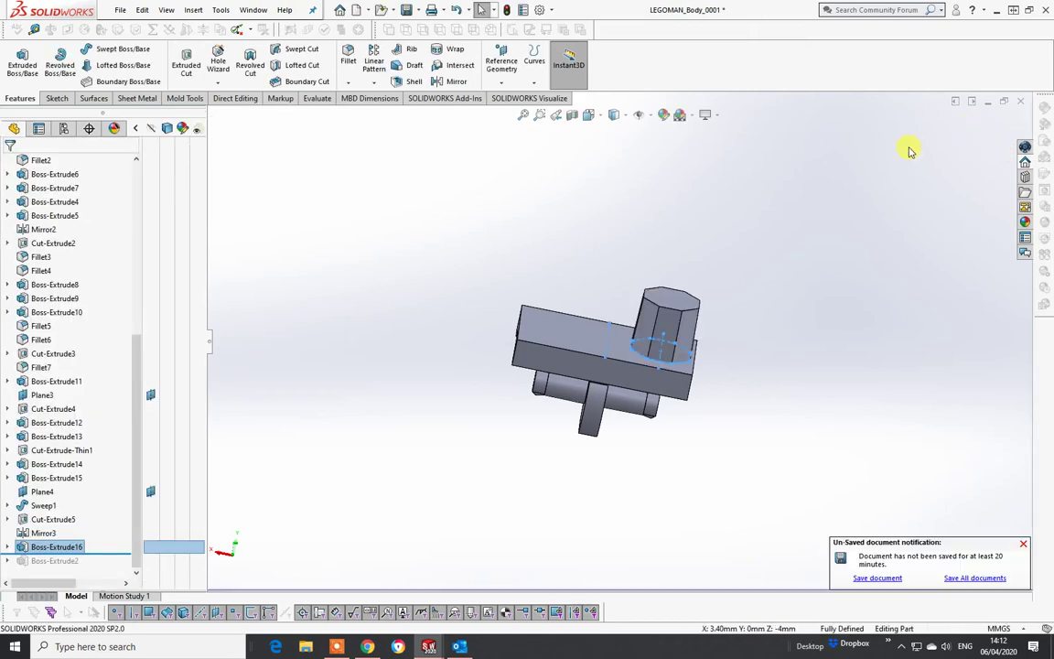
Step: Examine the drafted octagonal boss and its placement on the plate from several view orientations
middle_click_drag(679, 350, 642, 448)
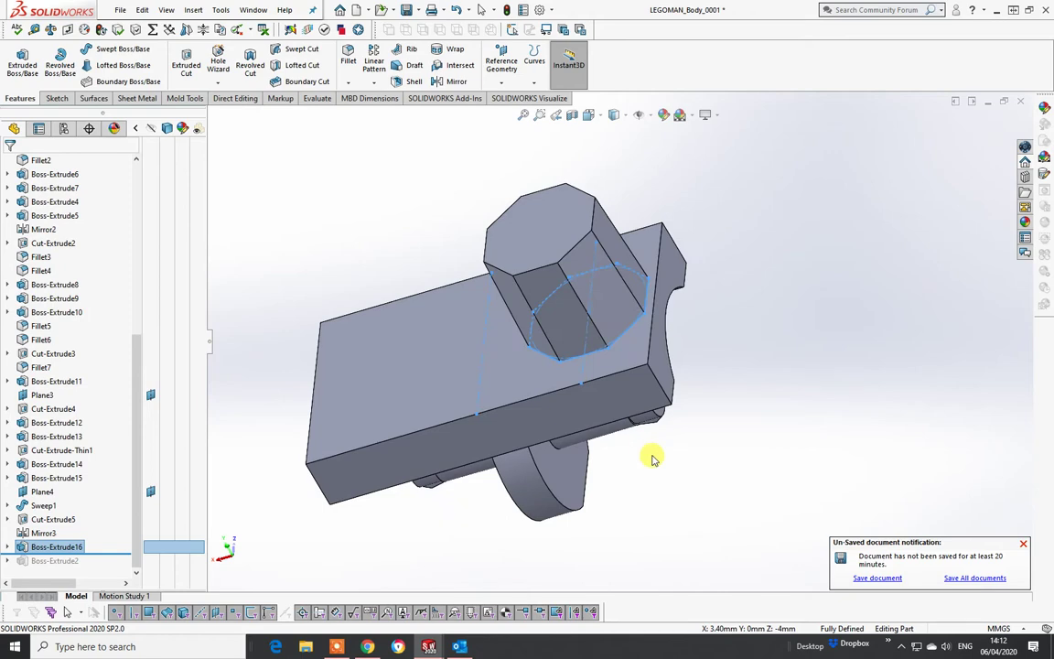
key("space")
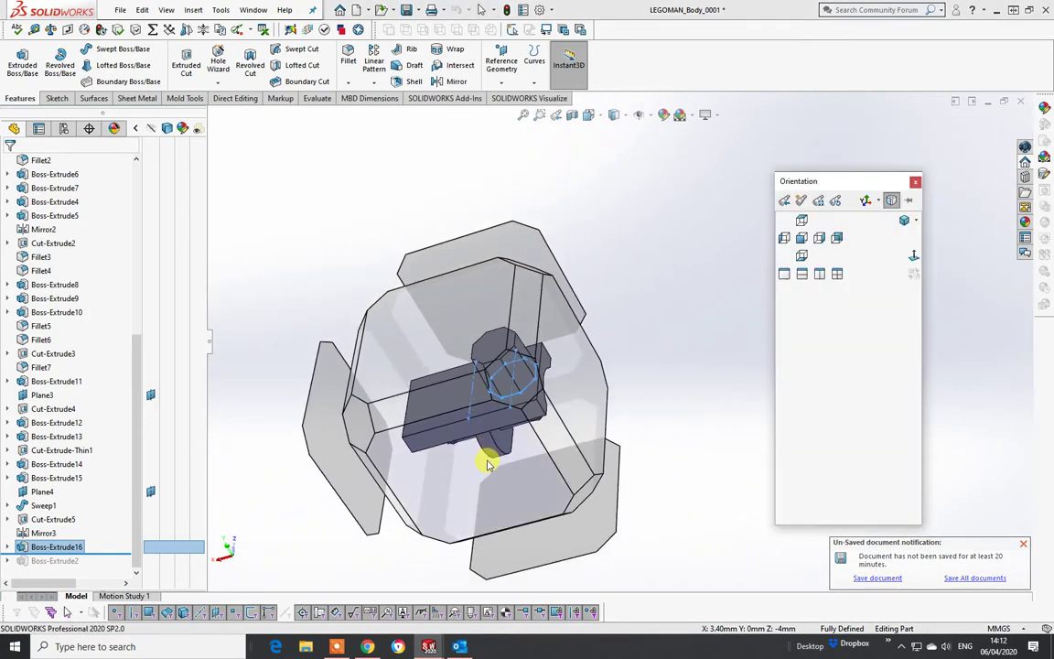
left_click(485, 462)
key("space")
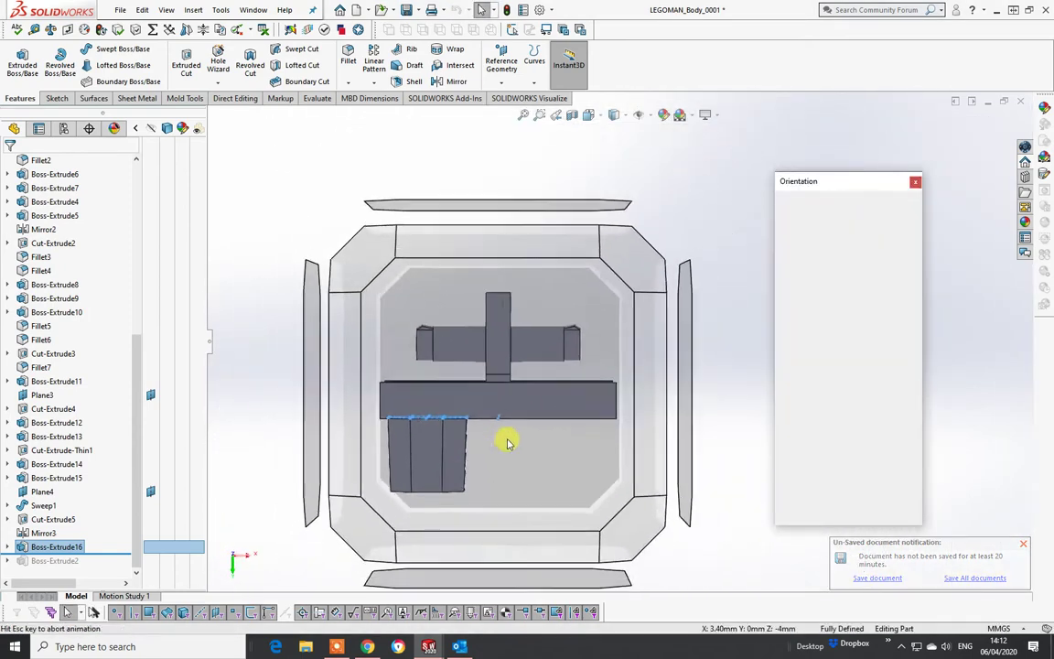
left_click(433, 411)
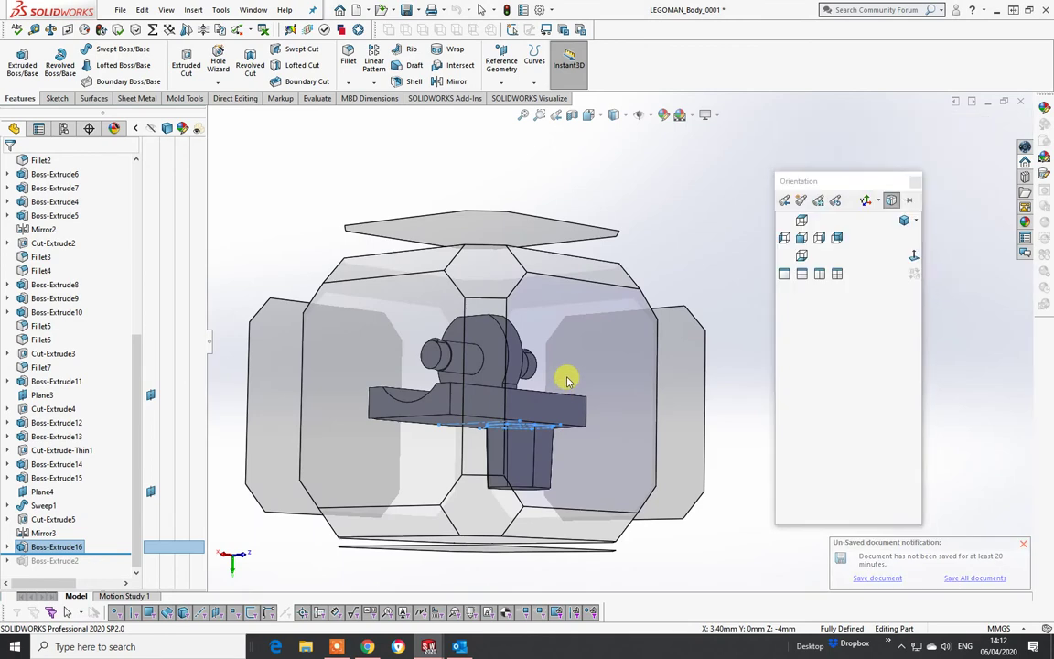
scroll(583, 464, "down", 3)
middle_click_drag(583, 464, 738, 283)
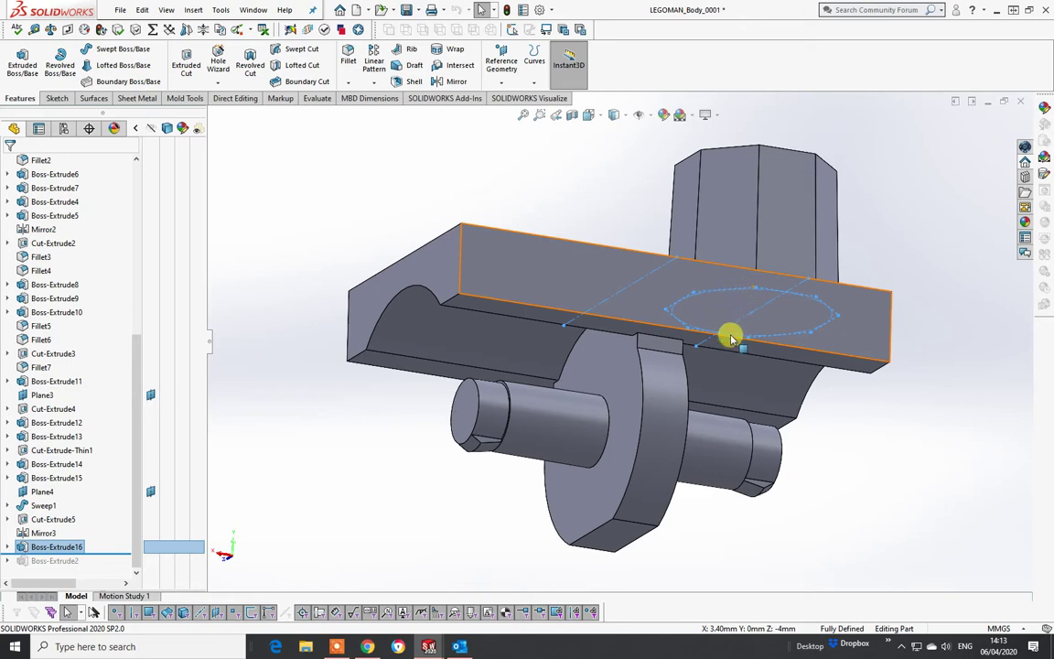
Step: Set the model to the Back view and inspect the side profile of the drafted octagonal boss on the plate
key("Left")
key("space")
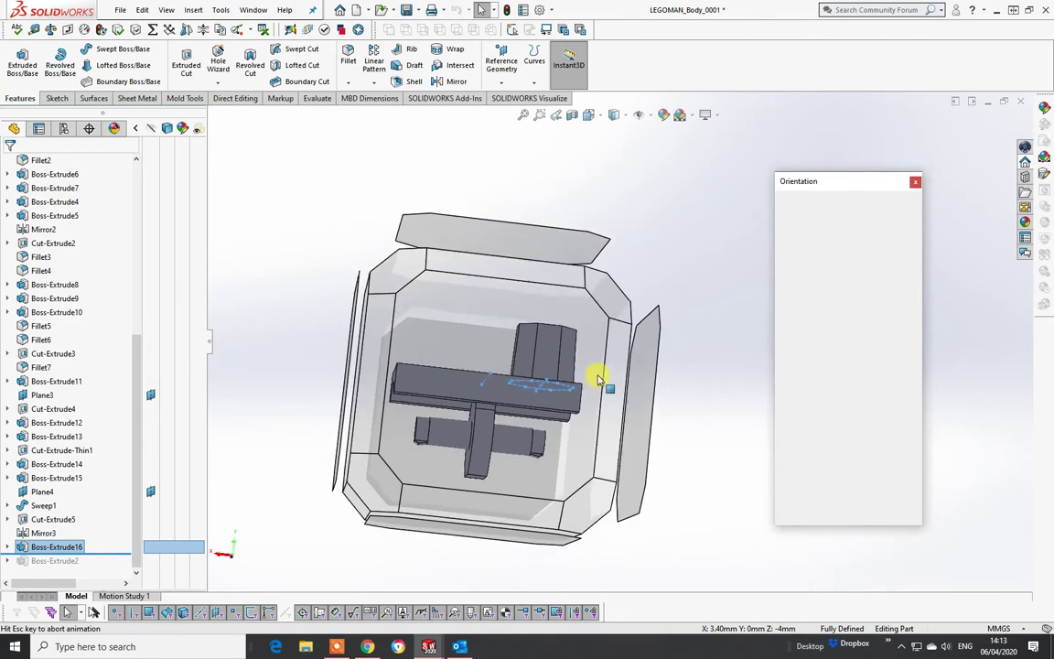
left_click(560, 400)
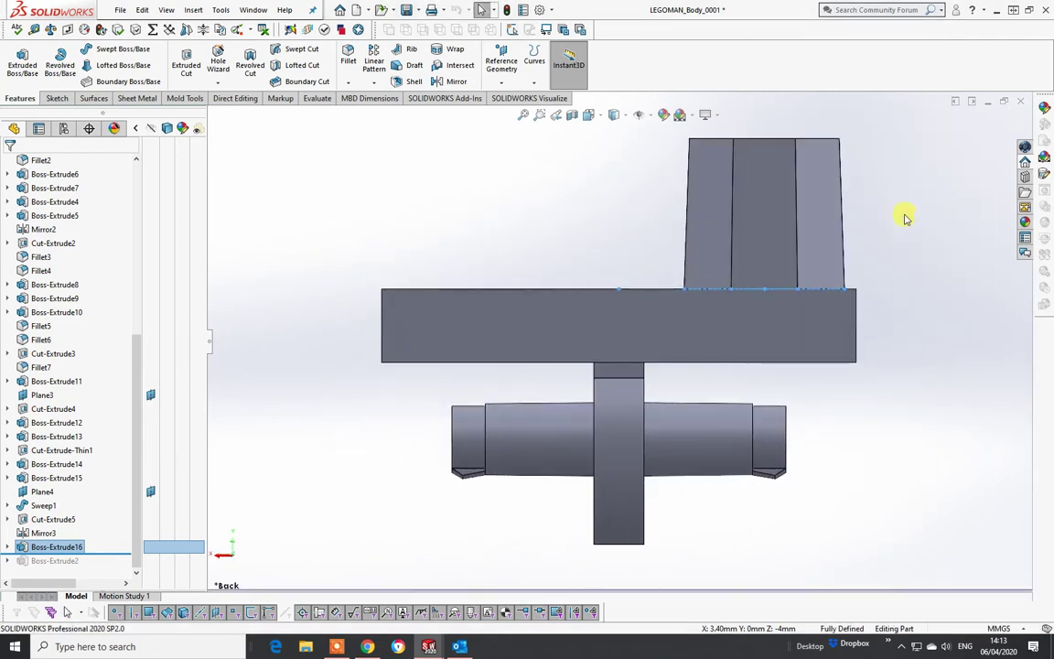
scroll(918, 200, "up", 3)
scroll(778, 240, "down", 4)
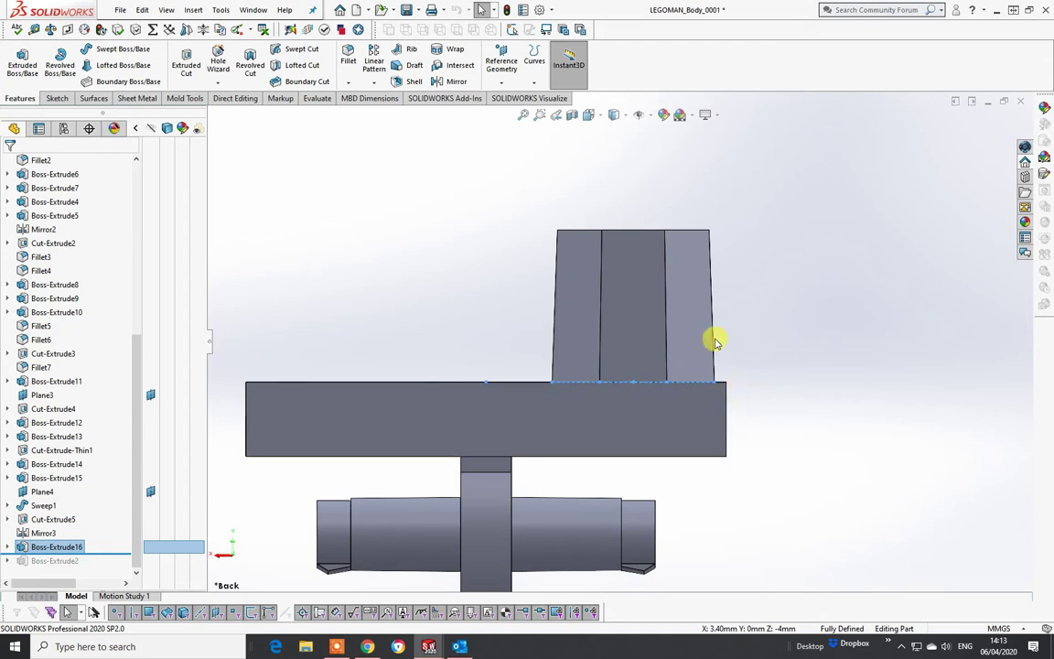
Step: Turn on the visibility of the reference planes and the primary planes around the part
left_click(55, 99)
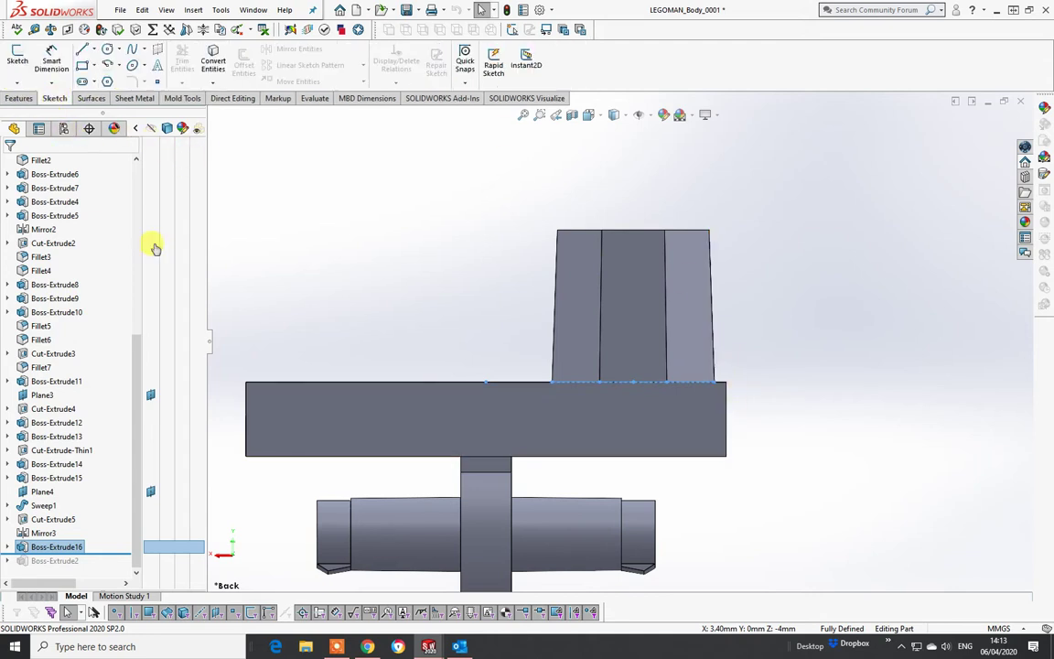
left_click_drag(137, 409, 135, 279)
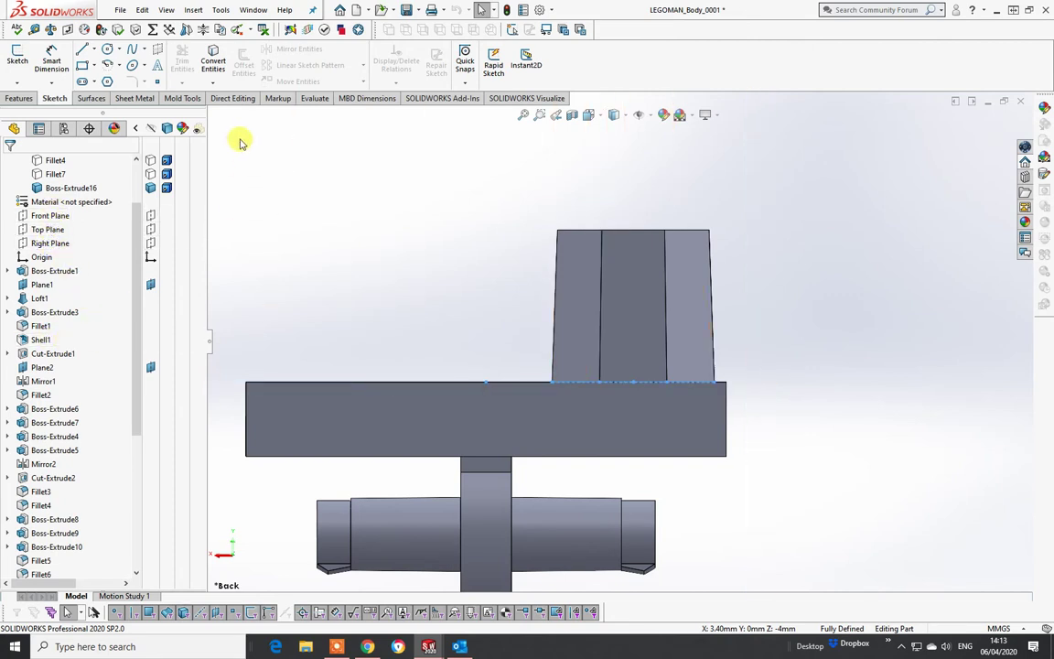
left_click(653, 117)
left_click(640, 133)
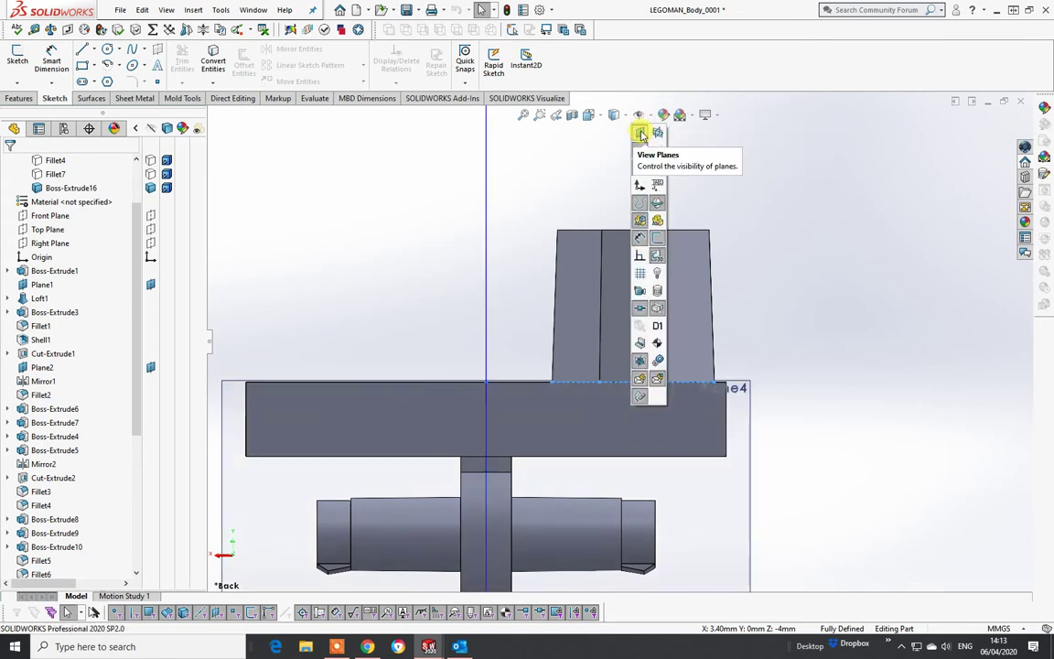
left_click(658, 135)
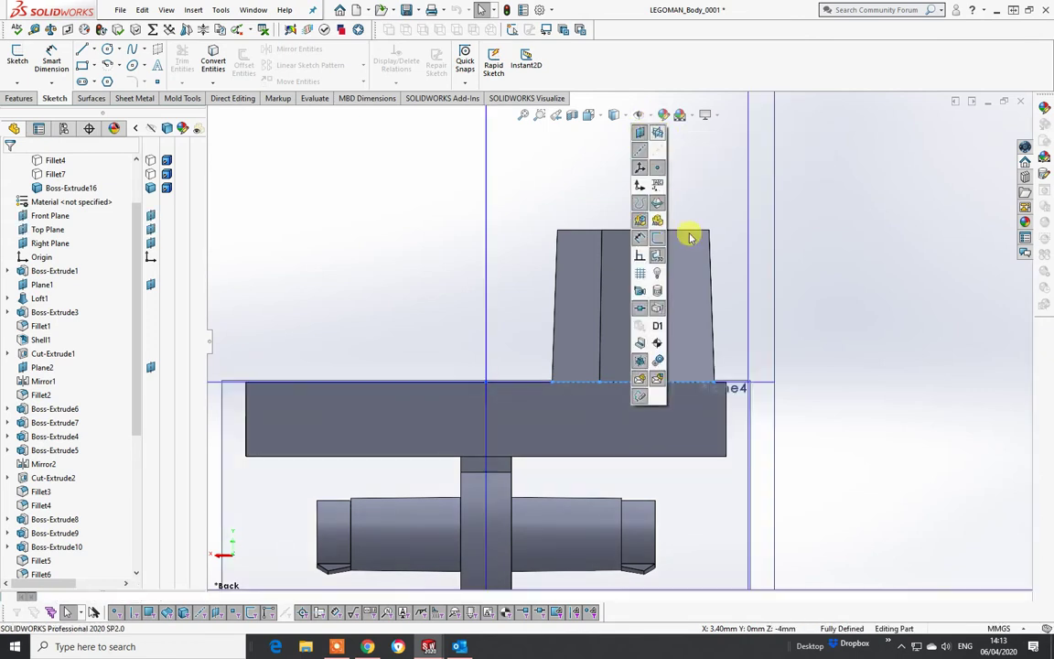
scroll(810, 280, "up", 2)
middle_click_drag(800, 278, 711, 426)
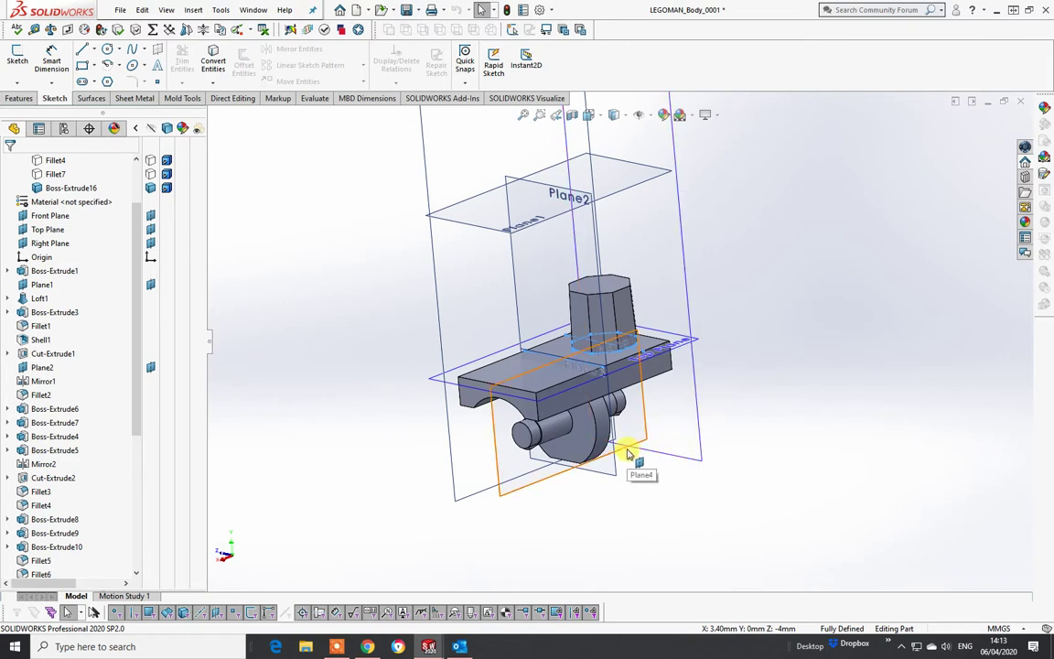